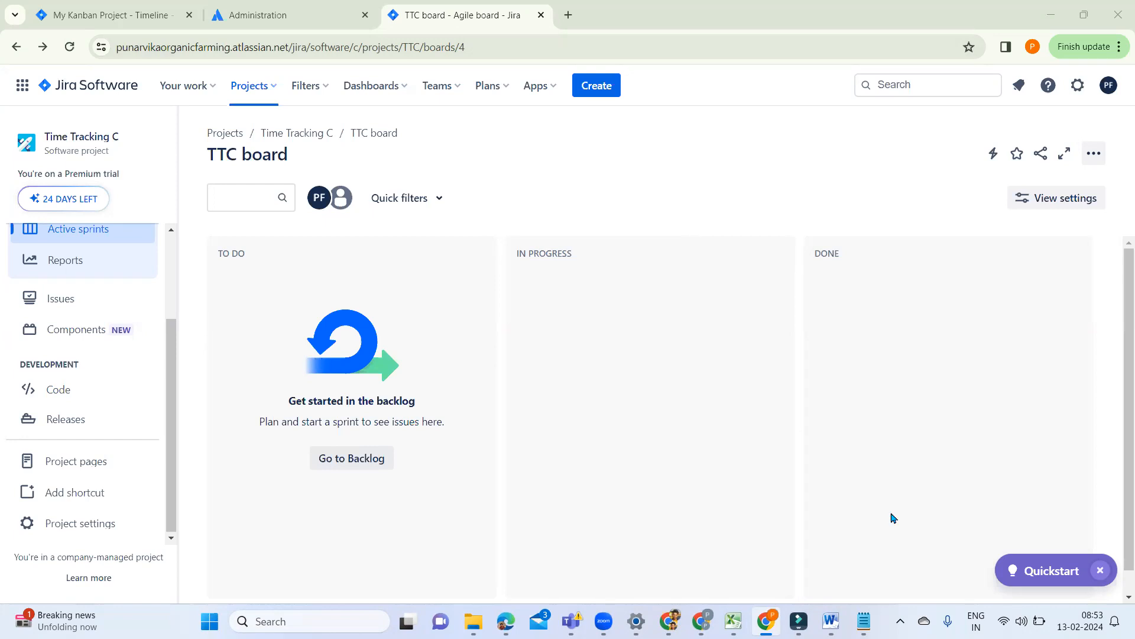
Step: Switch to Notepad and add the heading "Project Admin" below "Vertical Slicing" at the end of the SM B29 notes
click(864, 621)
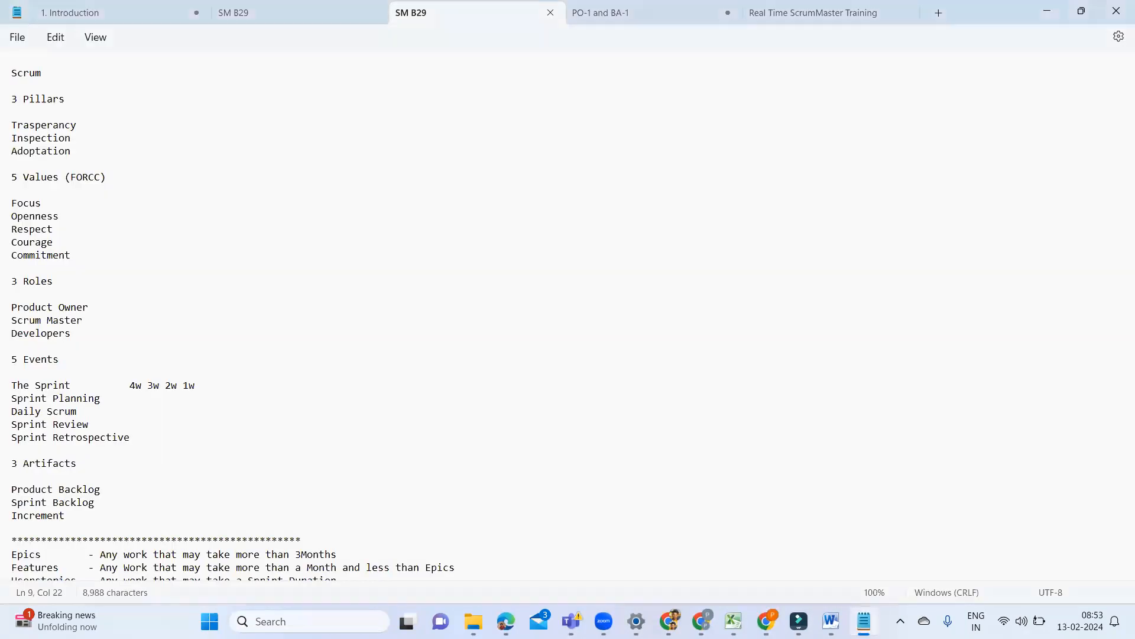
scroll(832, 360, down, 20)
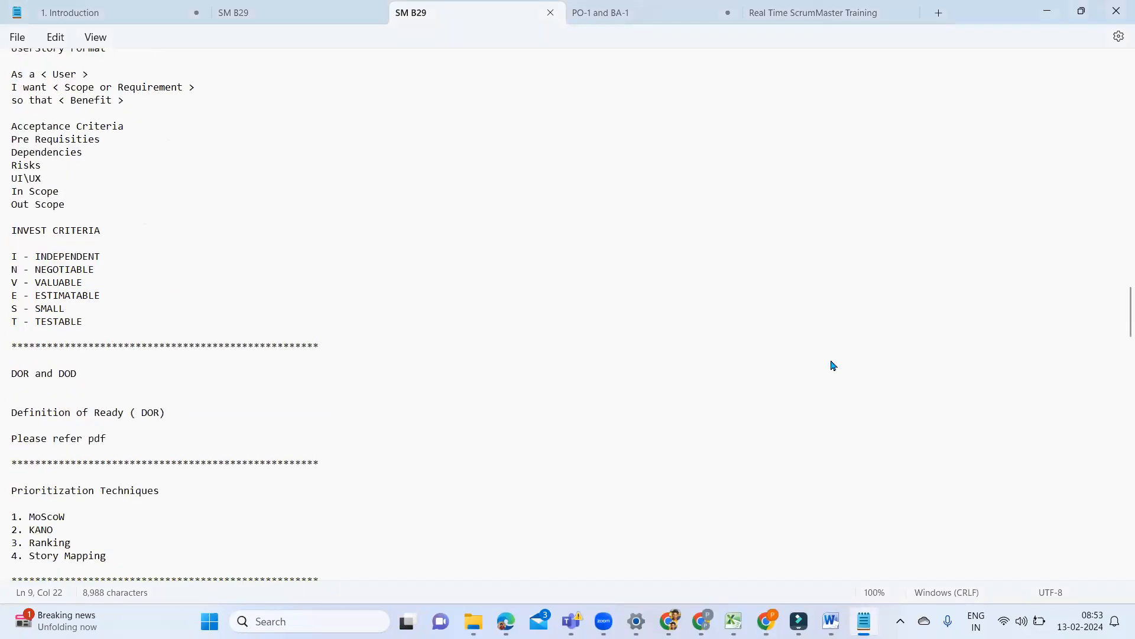
scroll(832, 365, down, 20)
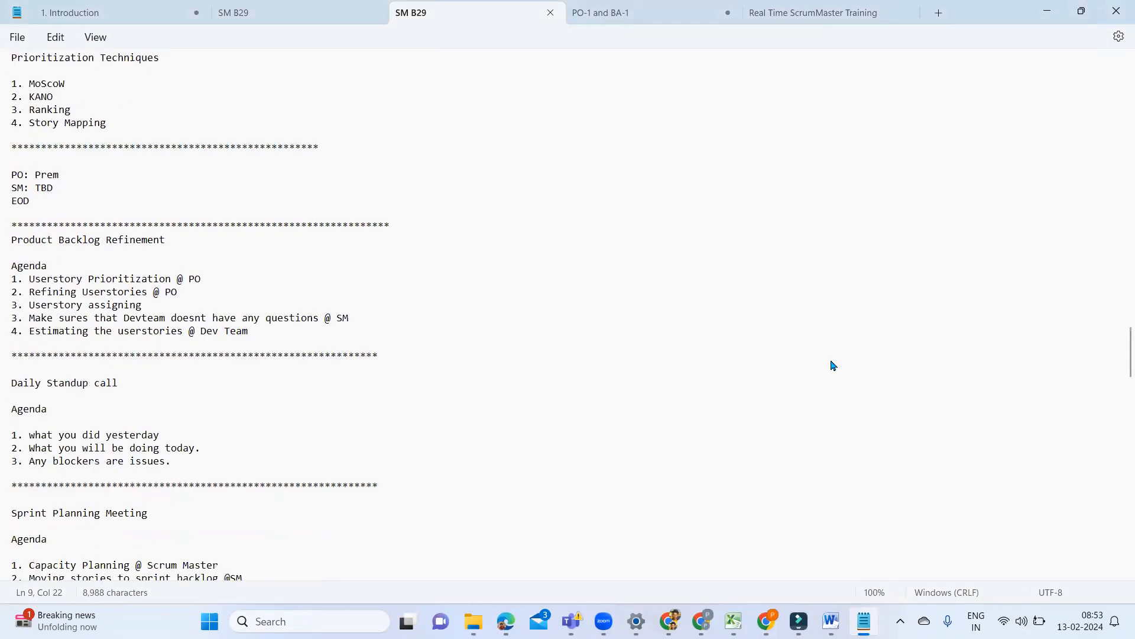
scroll(833, 365, down, 2)
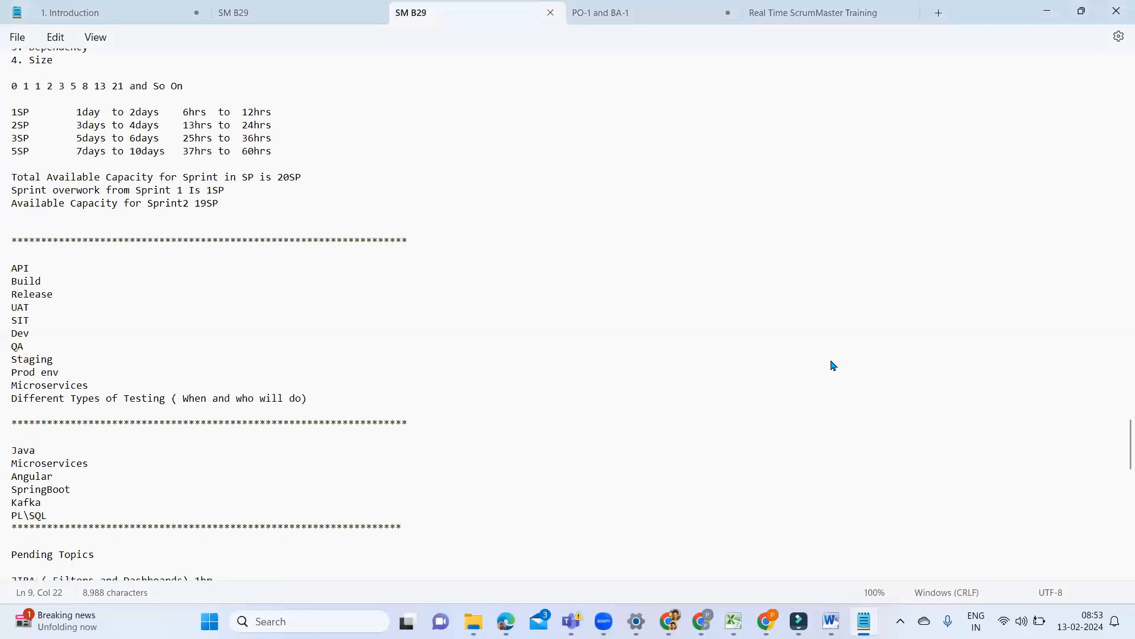
scroll(832, 365, down, 20)
scroll(833, 365, up, 7)
scroll(608, 418, up, 7)
scroll(476, 489, down, 14)
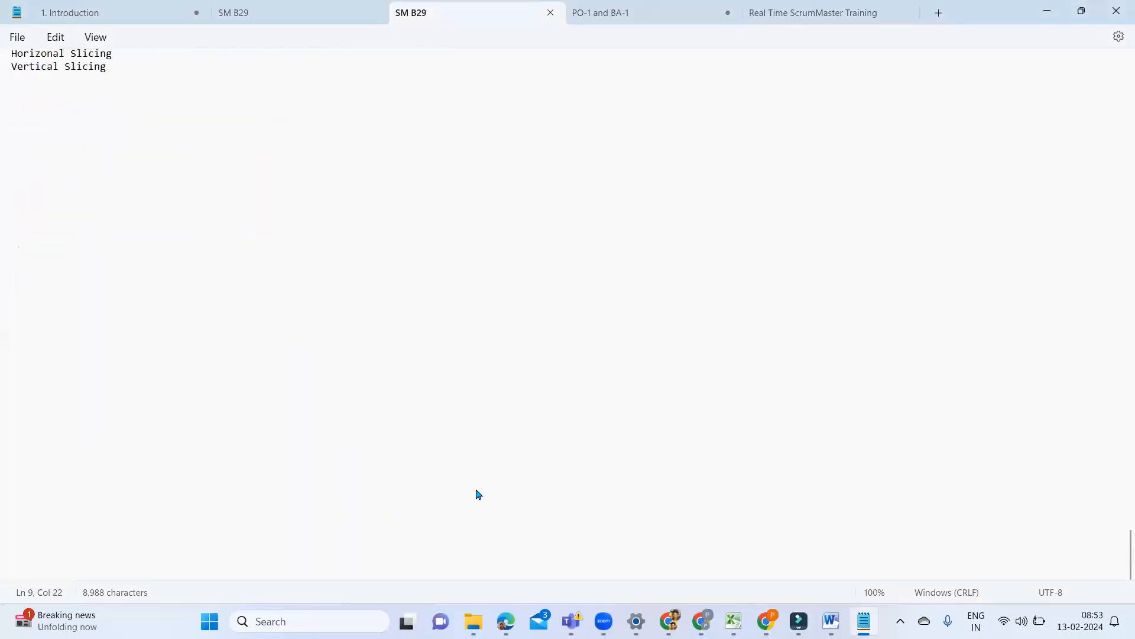
scroll(479, 494, up, 6)
click(121, 302)
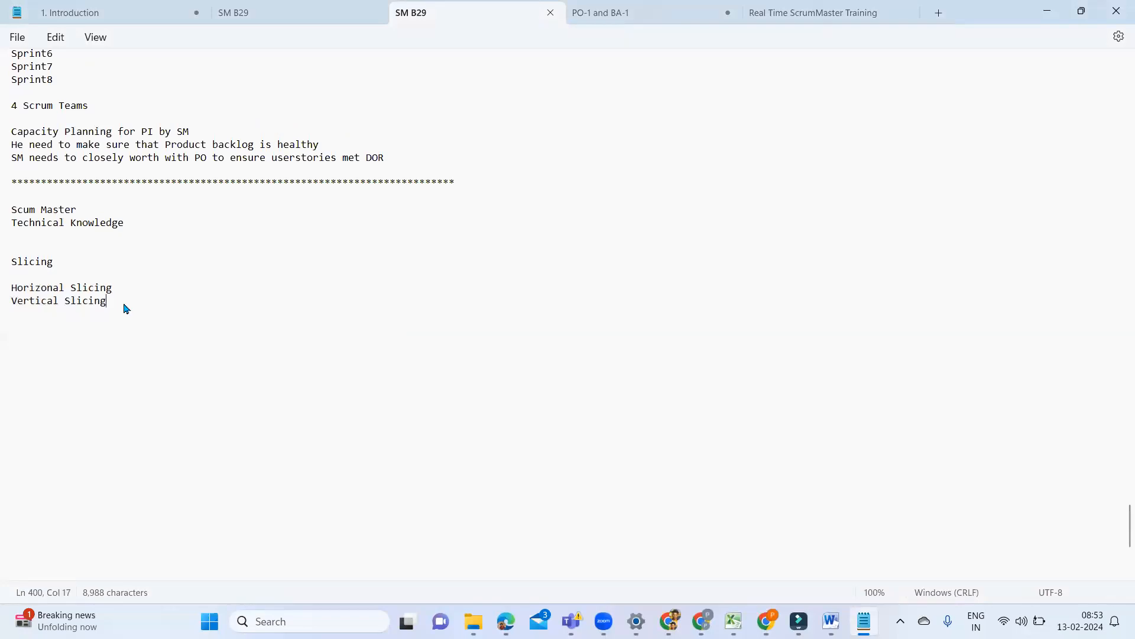
key(Return)
key(Return)
click(117, 303)
key(Return)
key(Return)
text(JIRA)
key(BackSpace)
key(BackSpace)
key(BackSpace)
key(BackSpace)
key(BackSpace)
text(Project Admin)
Step: Add the line "Product Owner" below the "Project Admin" heading, leaving a blank line between them
key(Return)
text(Prod)
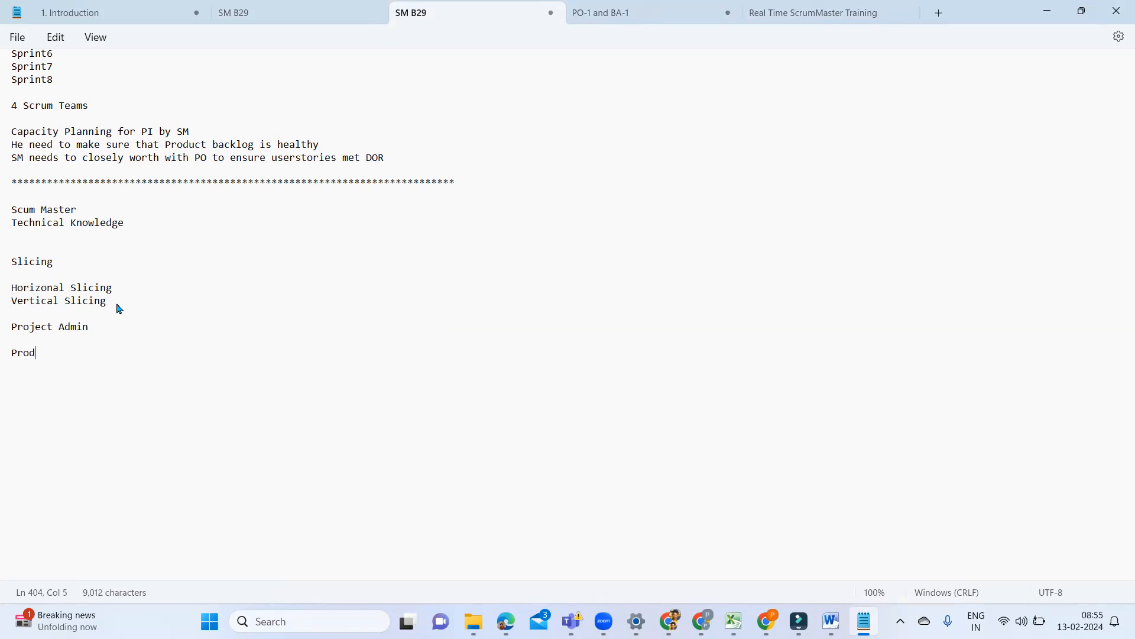
text(uct Onwd)
key(BackSpace)
text(e)
key(BackSpace)
key(BackSpace)
key(BackSpace)
text(wner)
Step: Add the line "Business Analyst" directly below "Product Owner"
key(Return)
text(Bus)
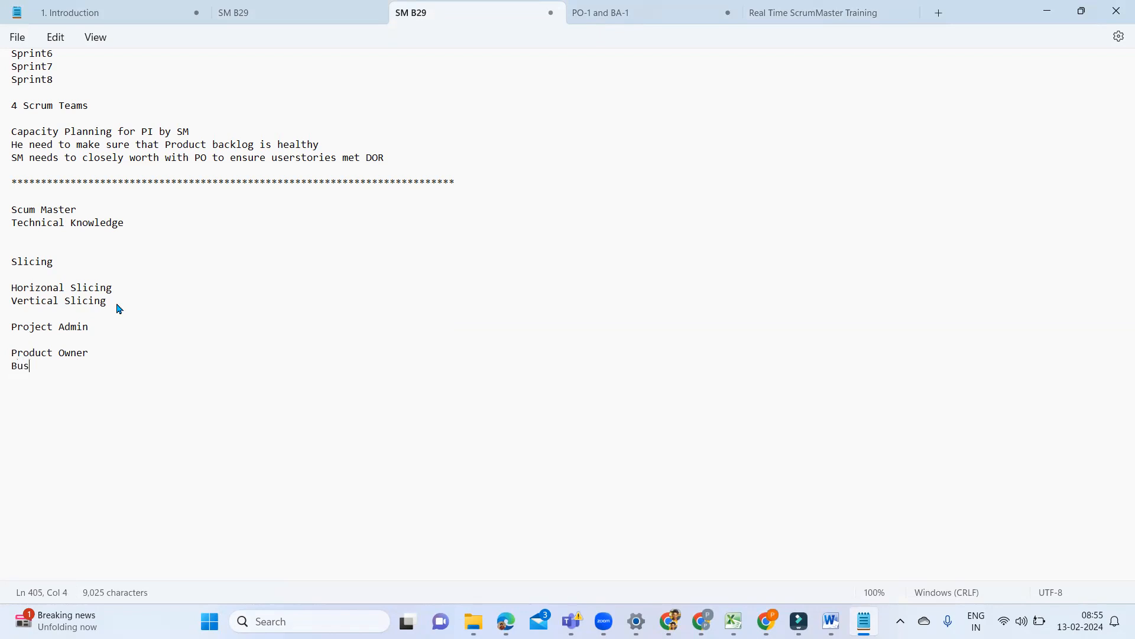
text(iness Anan)
key(BackSpace)
key(BackSpace)
text(alyst)
Step: Add the line "Lead Engineer in your team" directly below "Business Analyst"
key(Return)
text(Lead Engi)
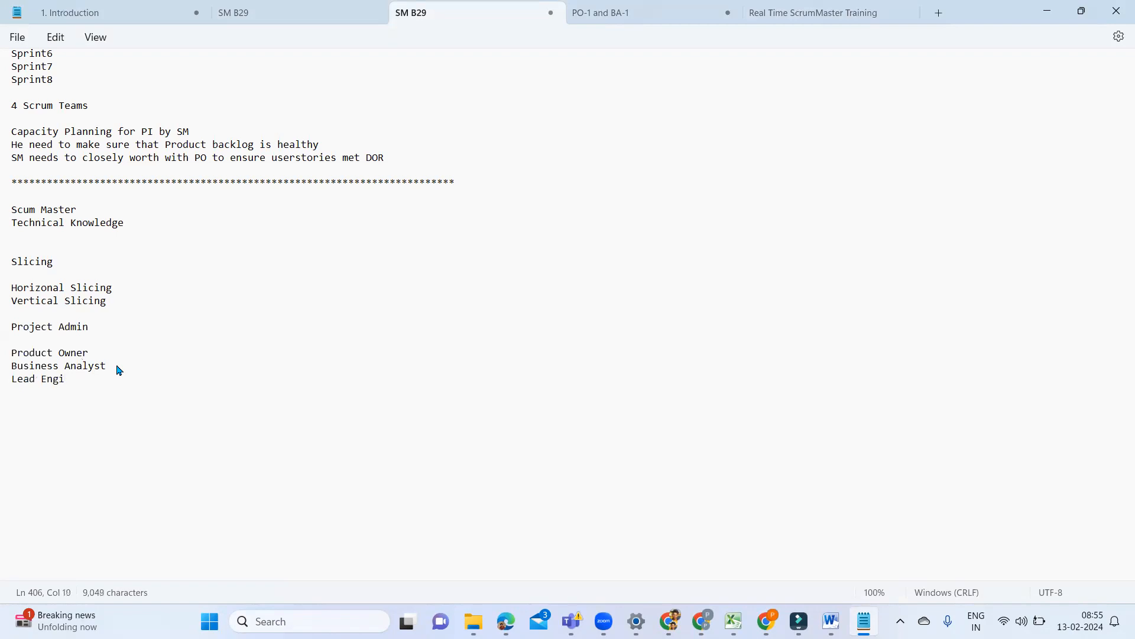
text(neer in your team)
Step: Insert the line "Scrum Master" above "Product Owner" in the Project Admin list
click(20, 344)
key(Return)
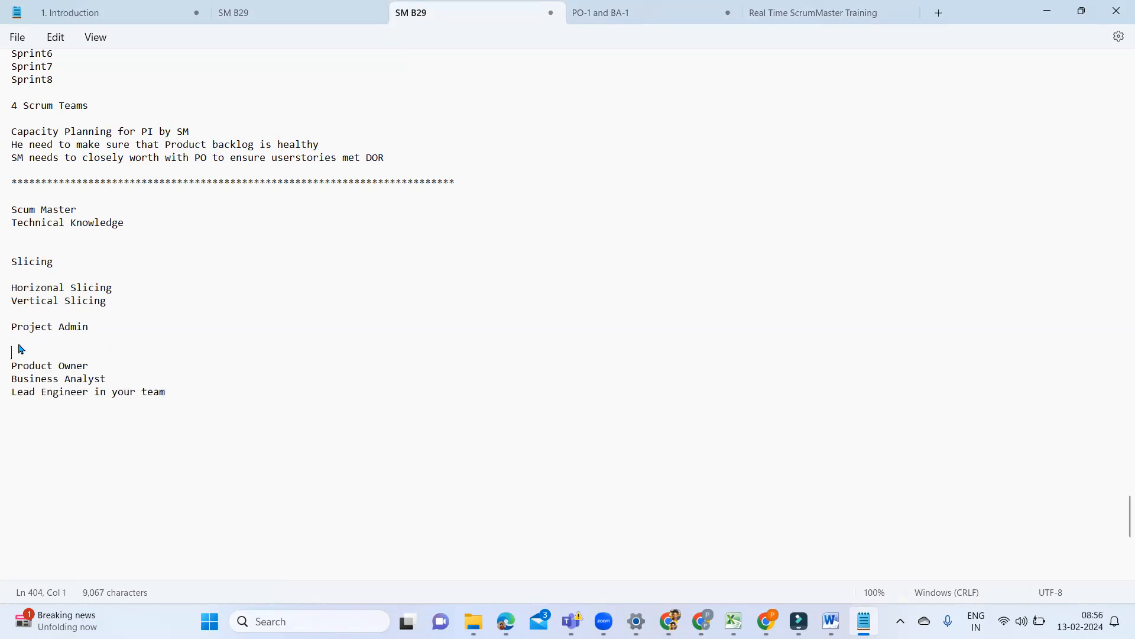
text(Scrum Master)
click(162, 419)
click(98, 354)
Step: Switch to Jira and examine the navigation sections of the Time Tracking C project, from the board views to Project settings
click(766, 621)
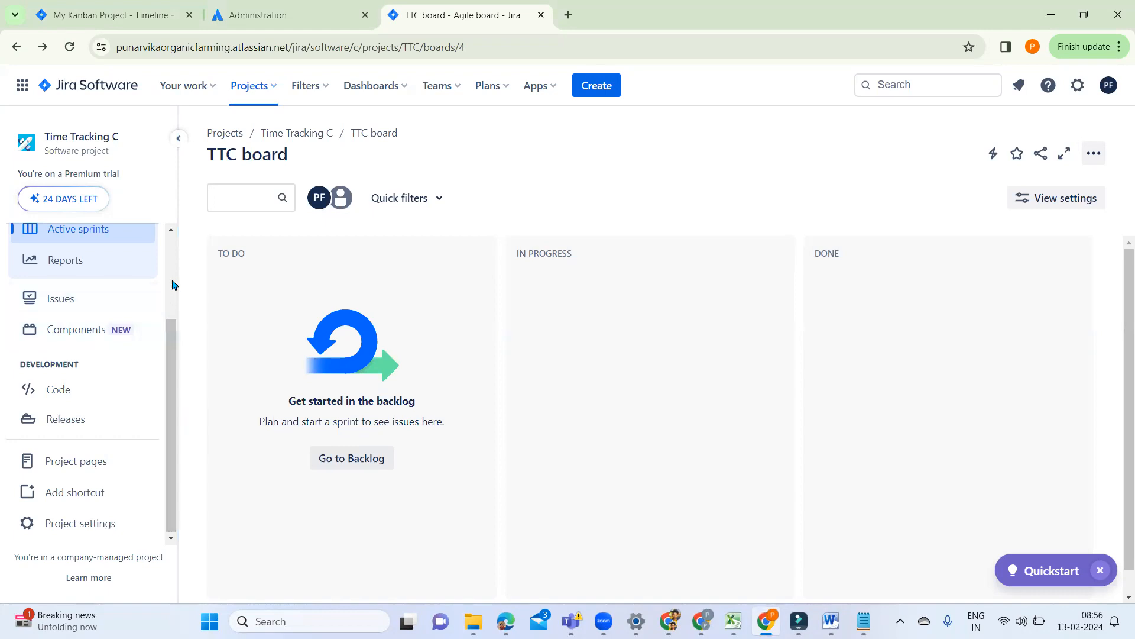
scroll(175, 285, up, 2)
scroll(174, 285, up, 1)
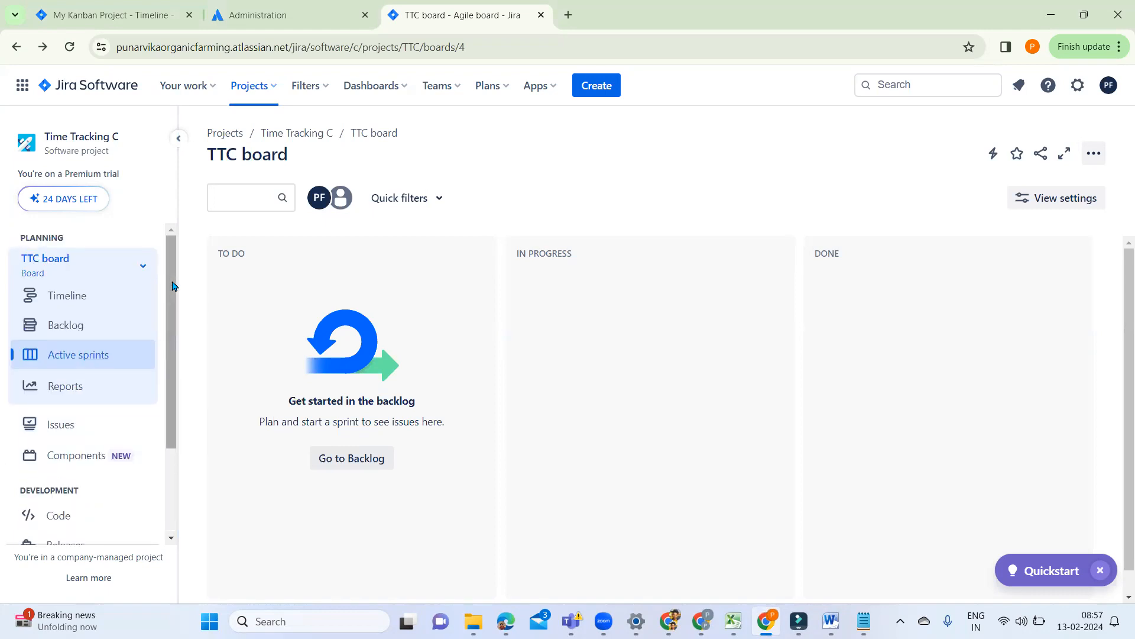
scroll(171, 286, down, 3)
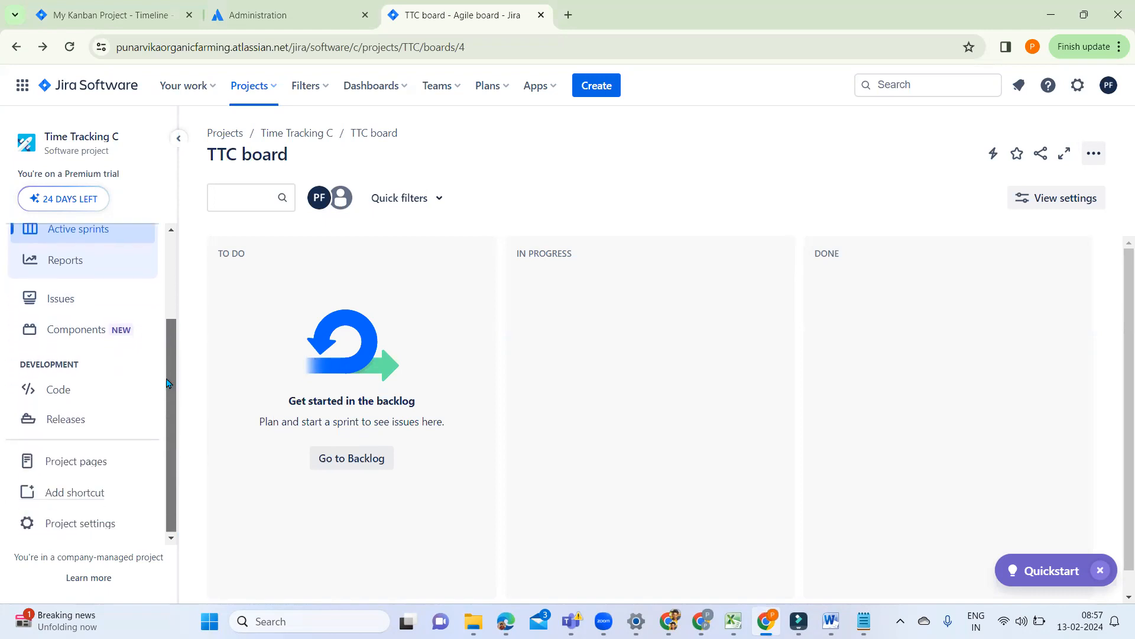
scroll(167, 334, up, 3)
scroll(168, 378, down, 4)
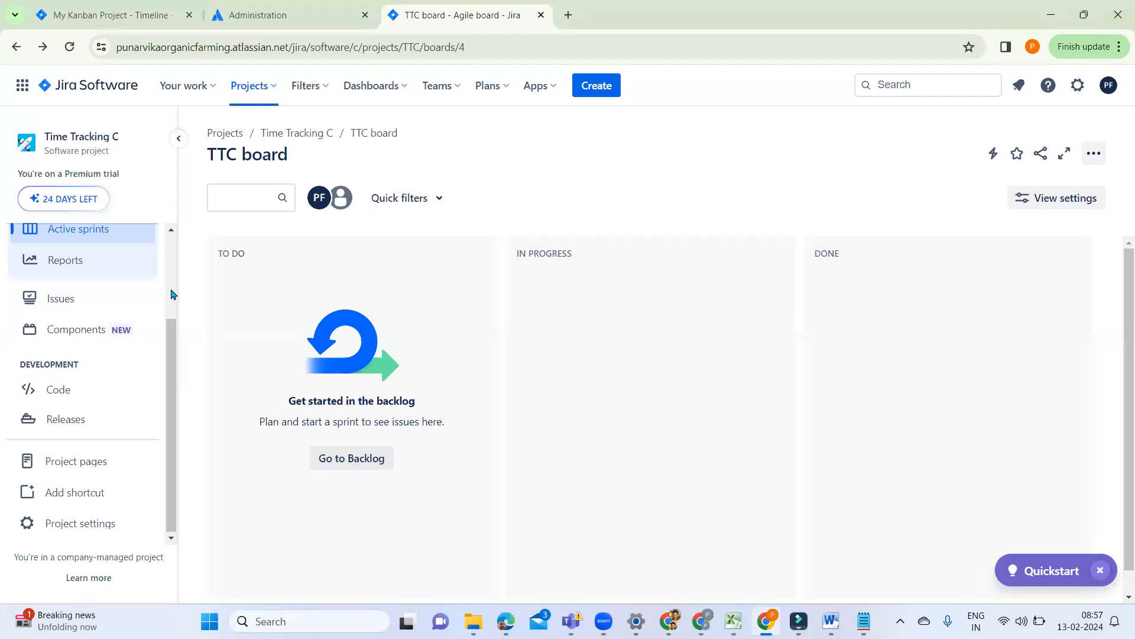
scroll(173, 288, up, 3)
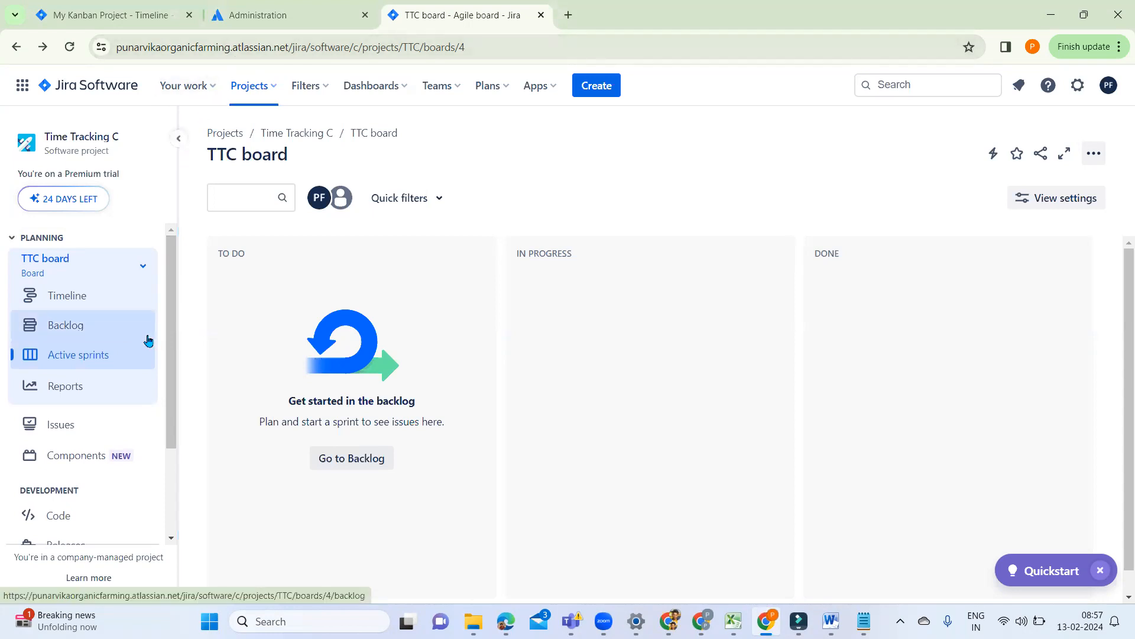
scroll(171, 521, down, 2)
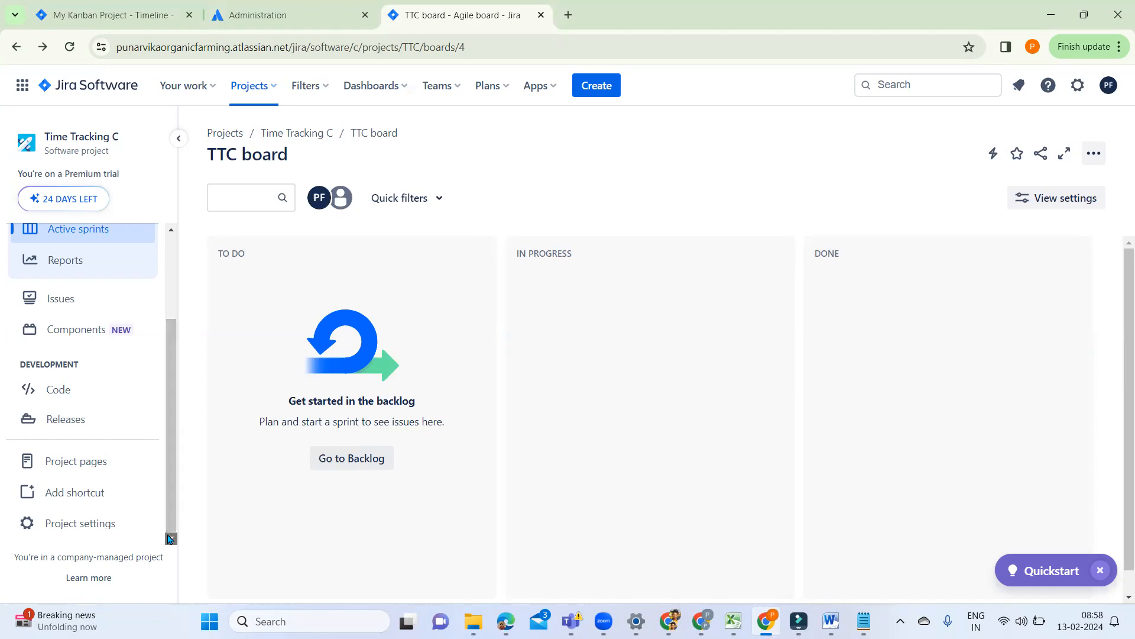
click(169, 236)
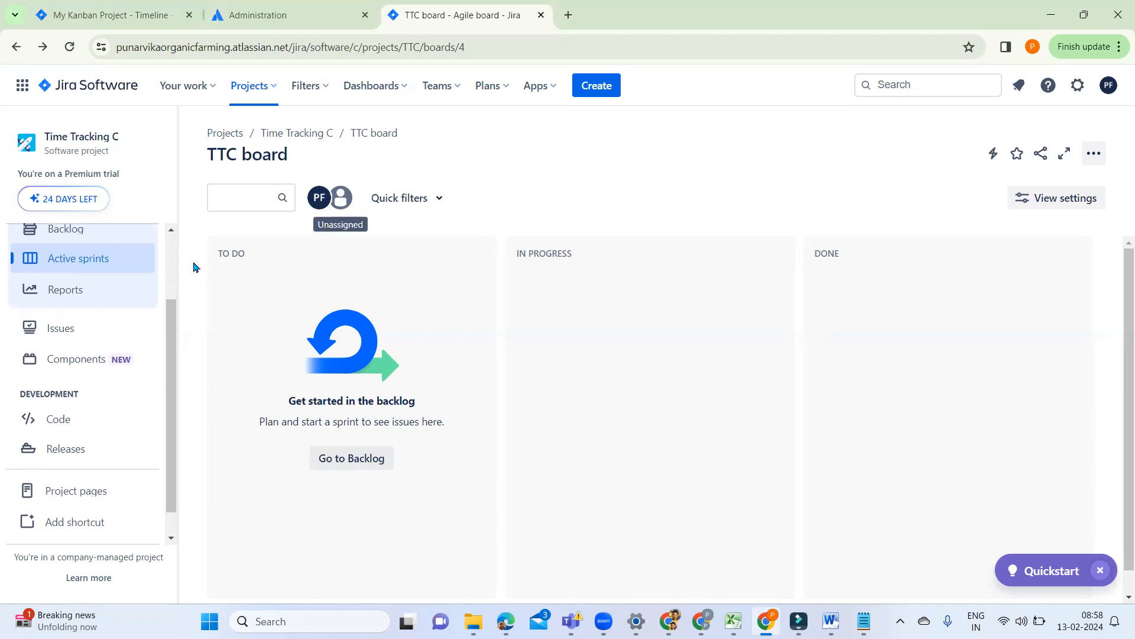
click(170, 245)
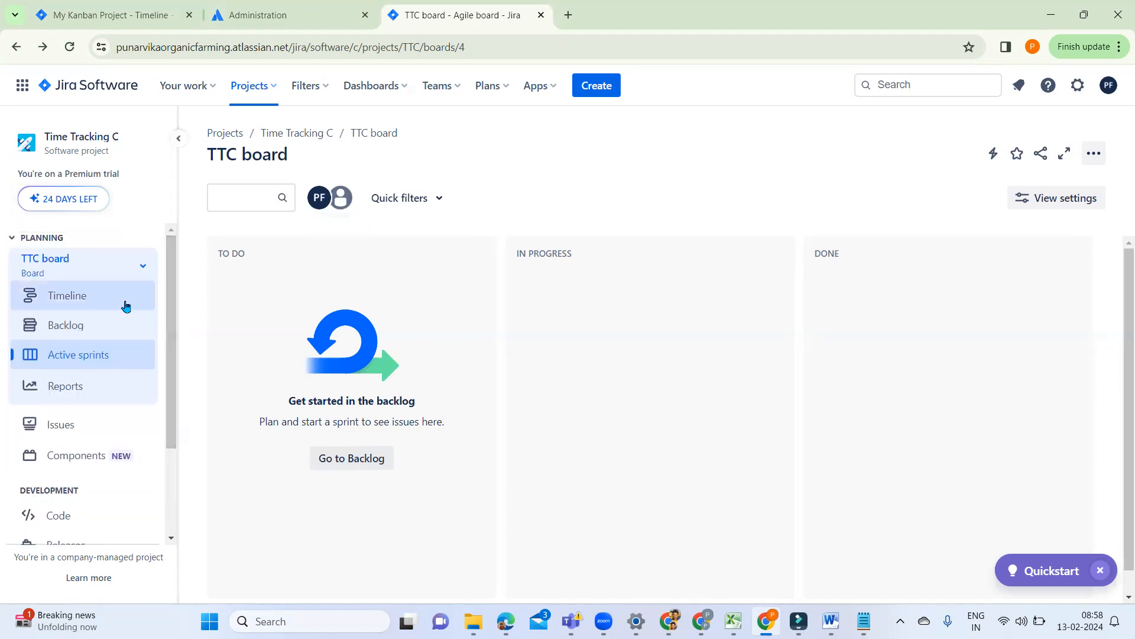
Step: Open the TTC board's backlog and view its dialog for adding people, dismissing it without adding anyone
click(105, 321)
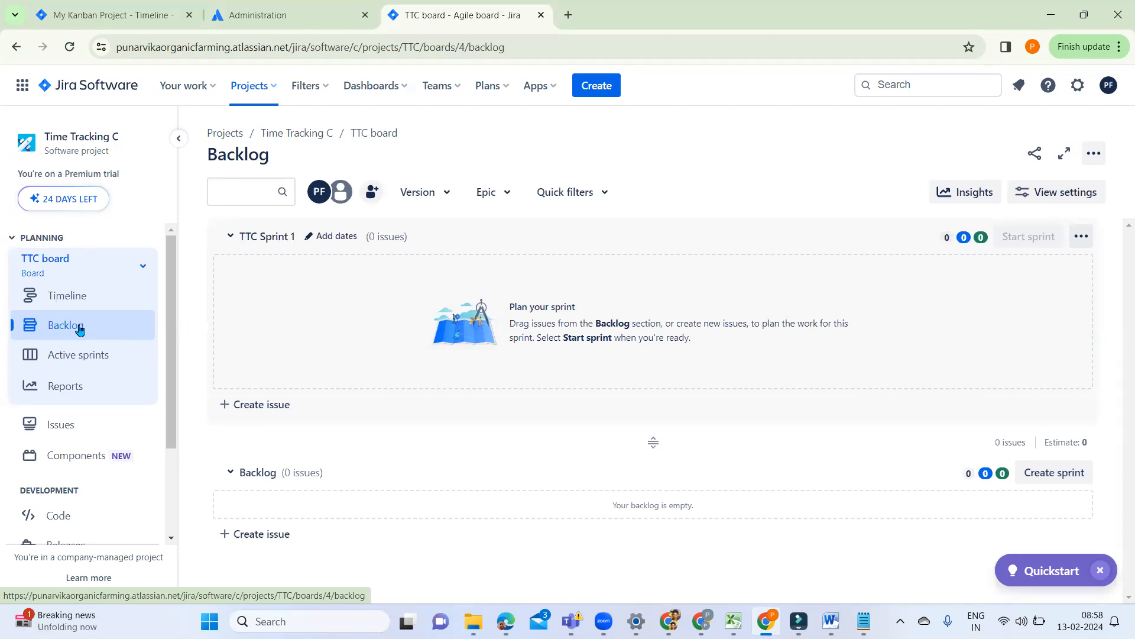
click(372, 193)
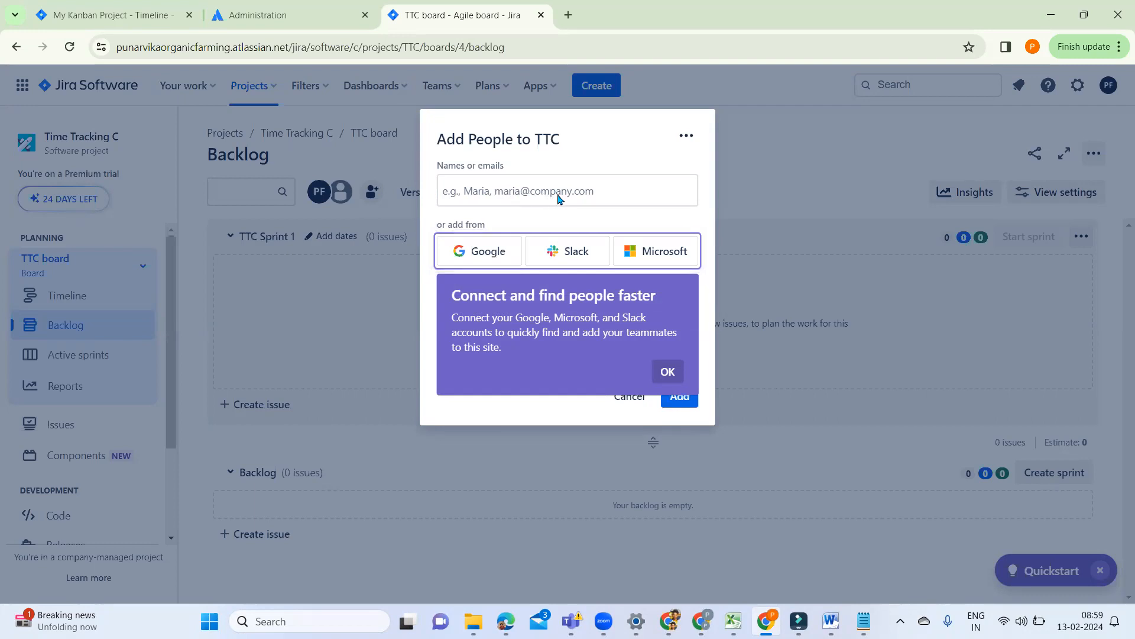
click(668, 372)
click(631, 393)
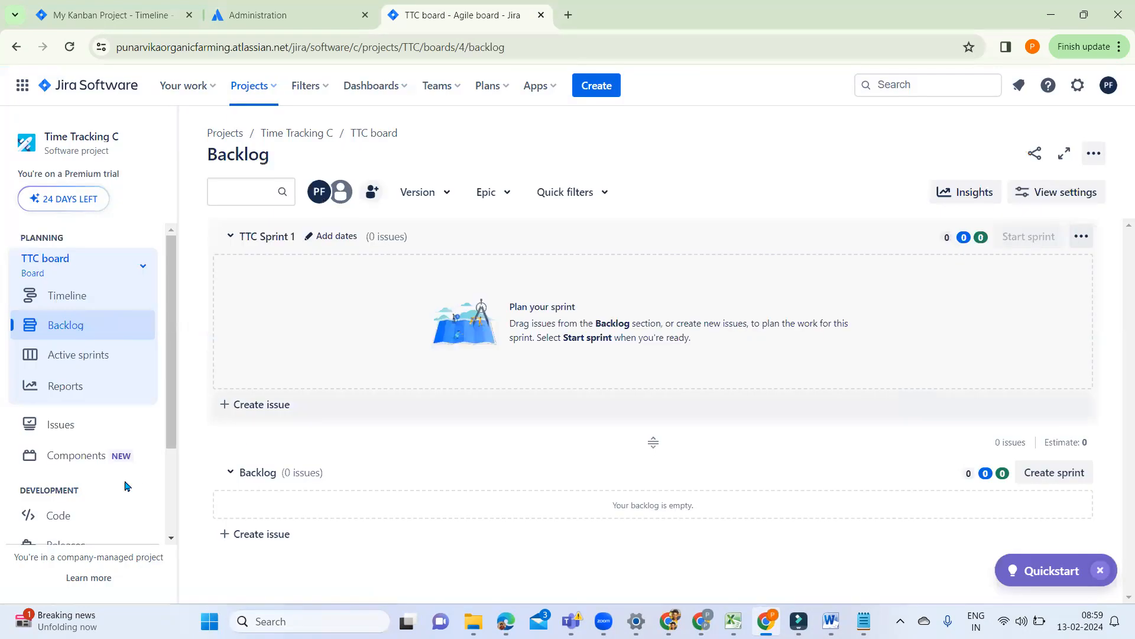
Step: Open the People page in the project settings and start adding people to Time Tracking C
scroll(170, 526, down, 3)
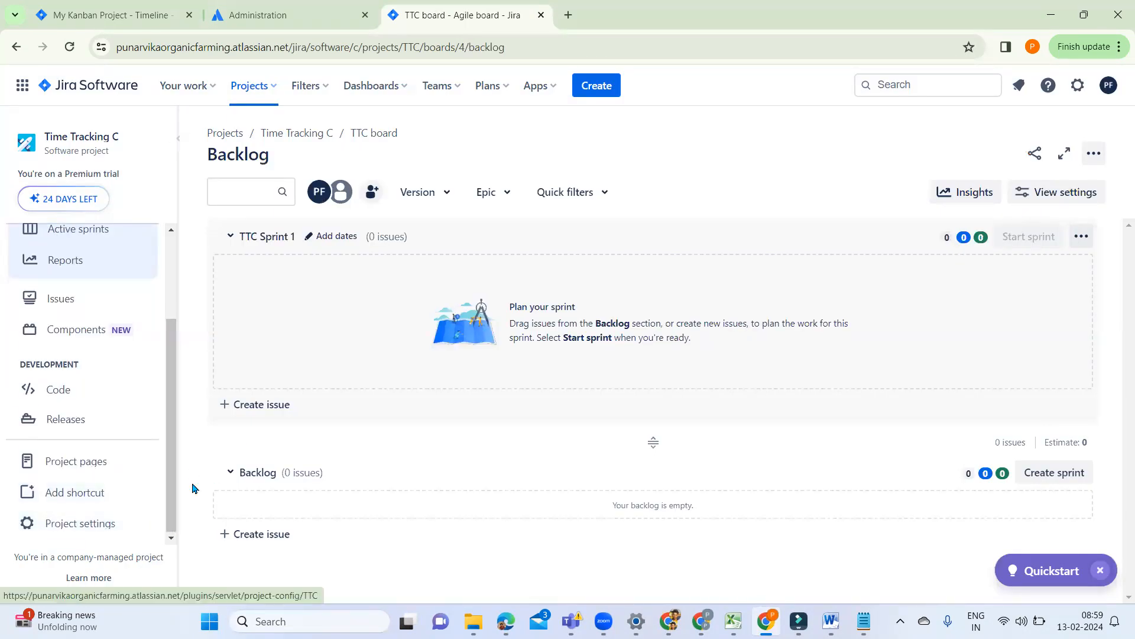
click(78, 530)
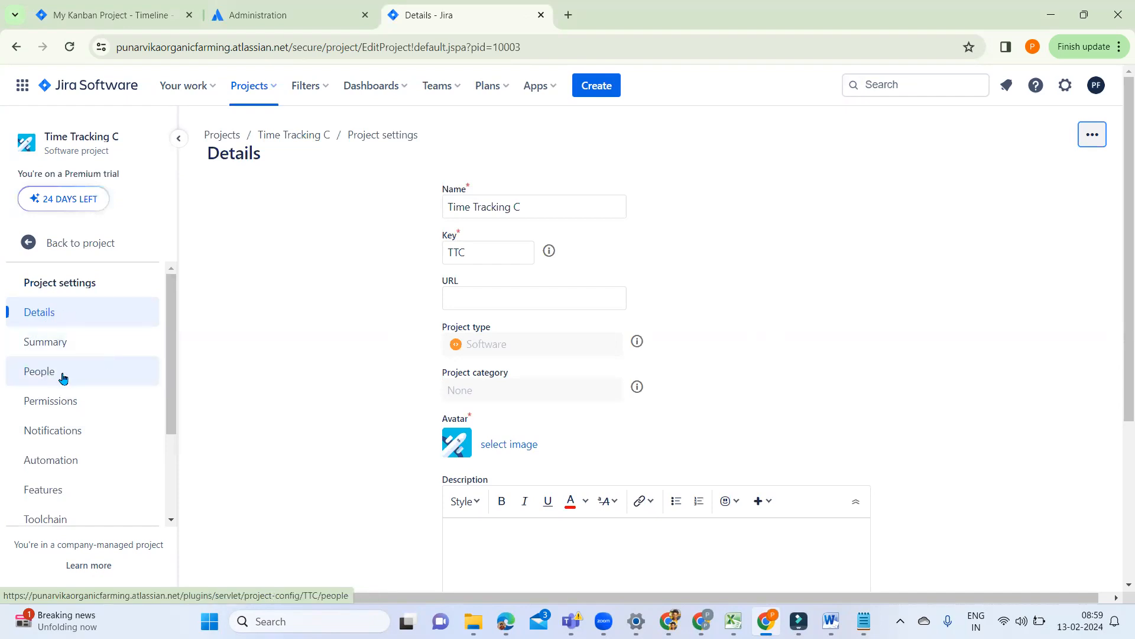
click(63, 377)
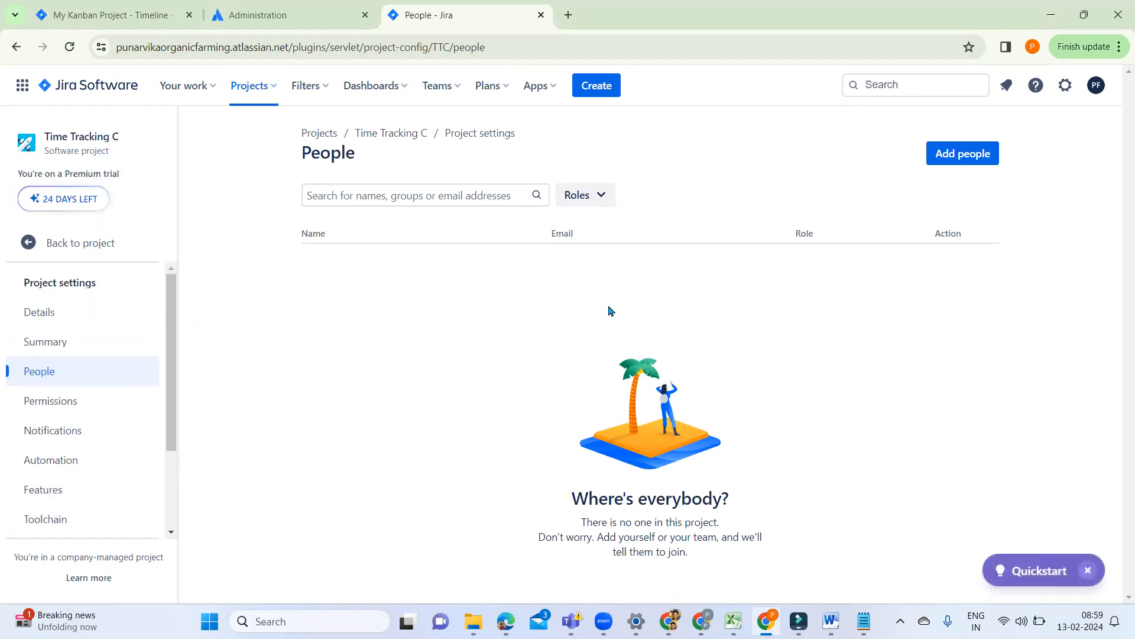
click(974, 154)
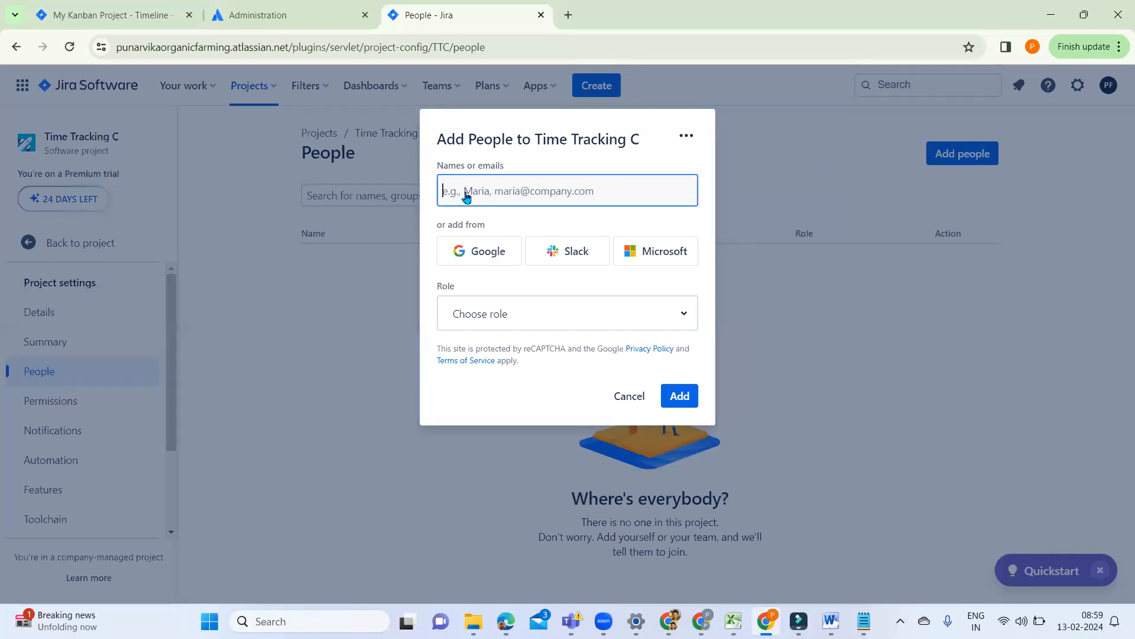
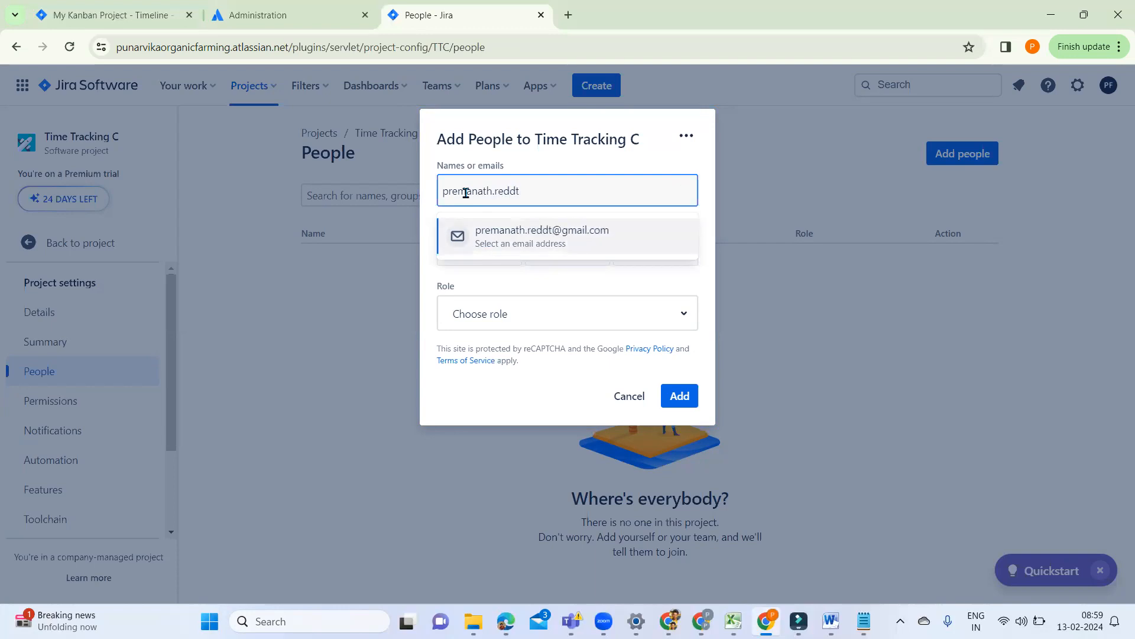
Step: Enter the new member's e-mail address and accept the suggested Gmail address
click(537, 243)
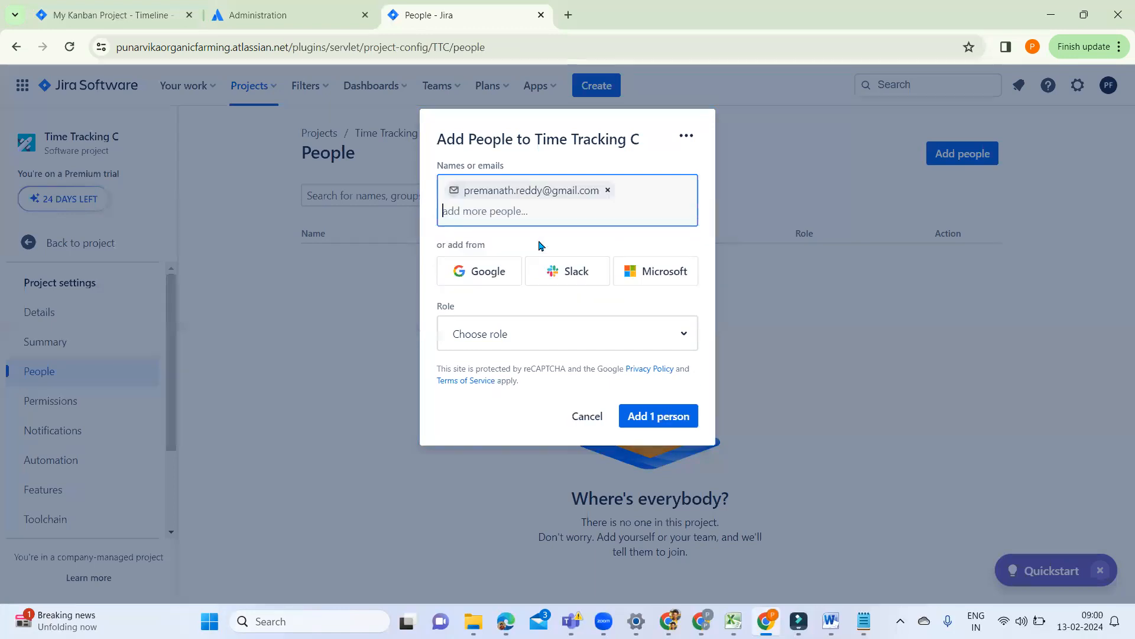
Step: Check which project roles are available for the new member
click(518, 334)
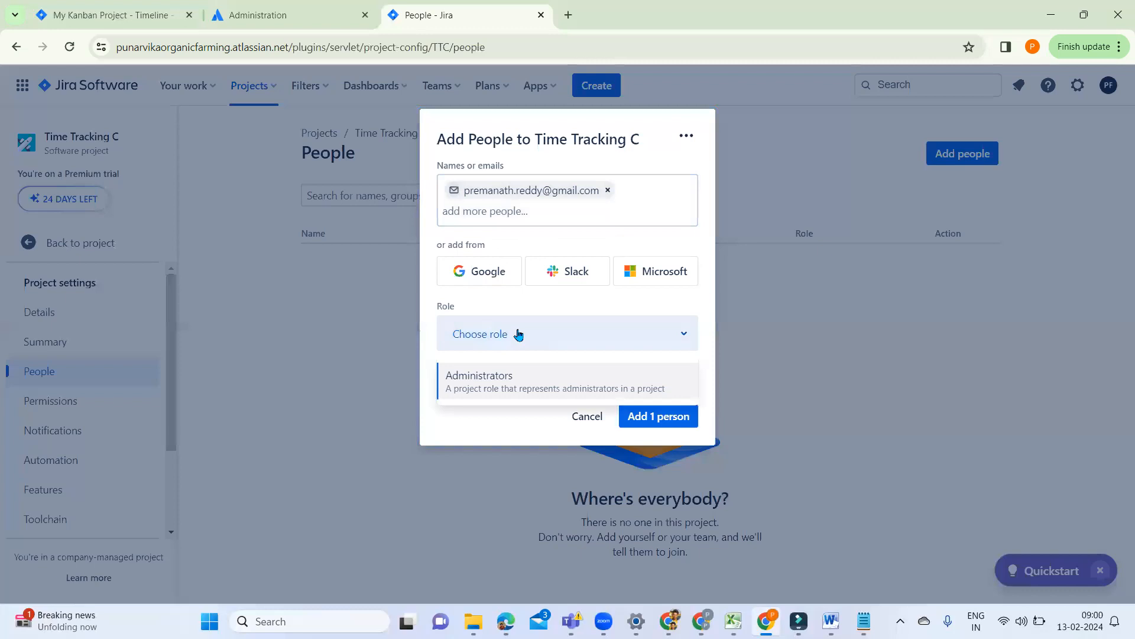
click(690, 337)
click(690, 337)
Step: Switch to Notepad and add the heading "User Roles by default" below "Lead Engineer in your team", after a blank line
click(864, 621)
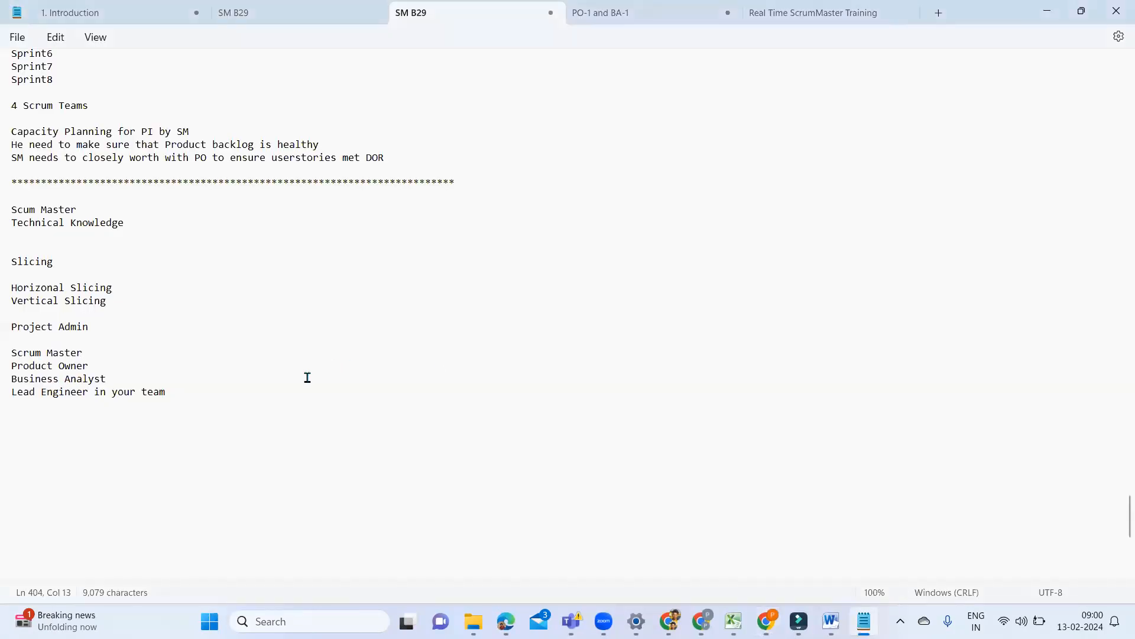
click(175, 395)
key(Return)
key(Return)
text(roles)
key(BackSpace)
key(BackSpace)
key(BackSpace)
key(BackSpace)
key(BackSpace)
text(Roles)
key(BackSpace)
key(BackSpace)
key(BackSpace)
key(BackSpace)
key(BackSpace)
text(user)
key(BackSpace)
key(BackSpace)
key(BackSpace)
key(BackSpace)
text(User Roles by default)
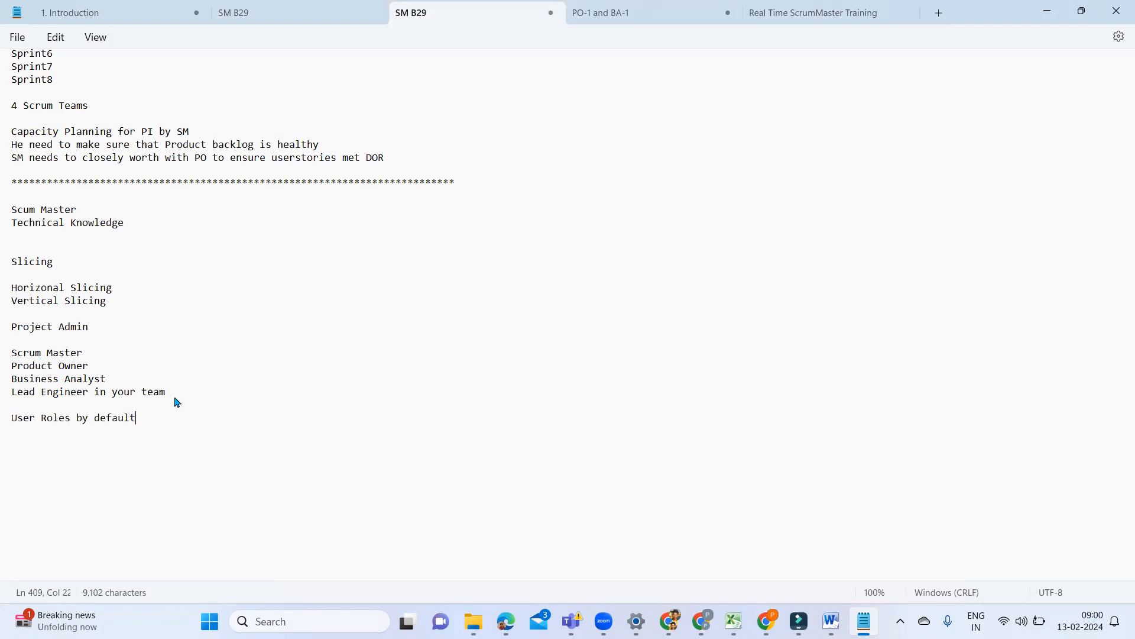
Step: Add the entry "Team memeber" under the "User Roles by default" heading, after a blank line
key(Return)
key(Return)
text(Team memebr)
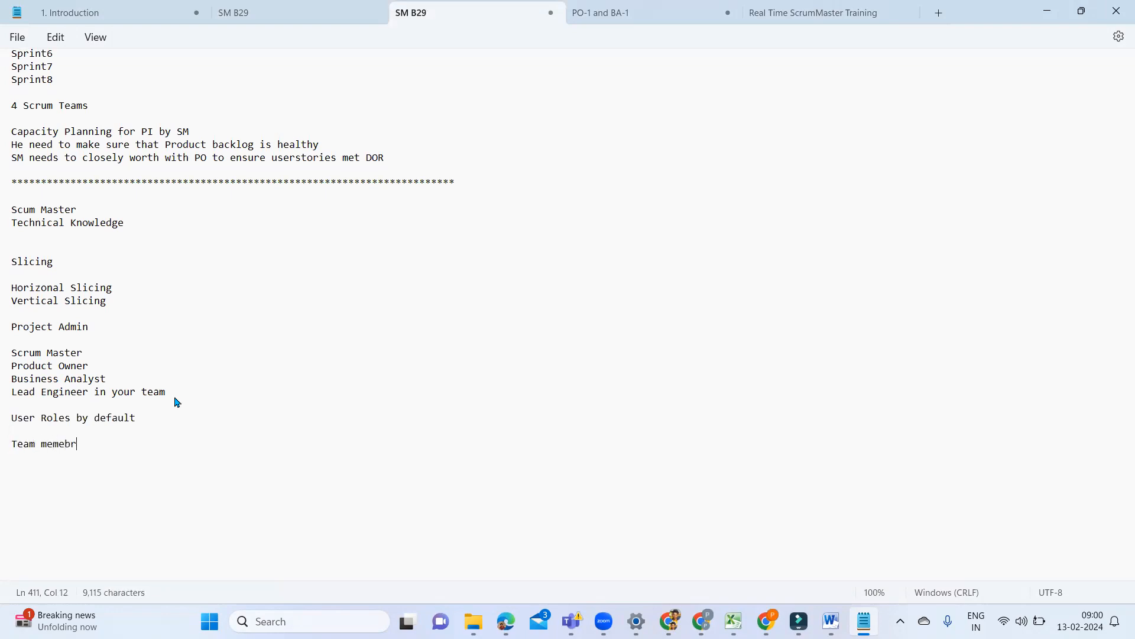
key(BackSpace)
text(er)
Step: Add the entries "Viewier" and "Adminstrator" on separate lines below "Team memeber"
key(Return)
text(Vi)
key(BackSpace)
key(BackSpace)
text(Viewier)
key(Return)
text(Adminstrator)
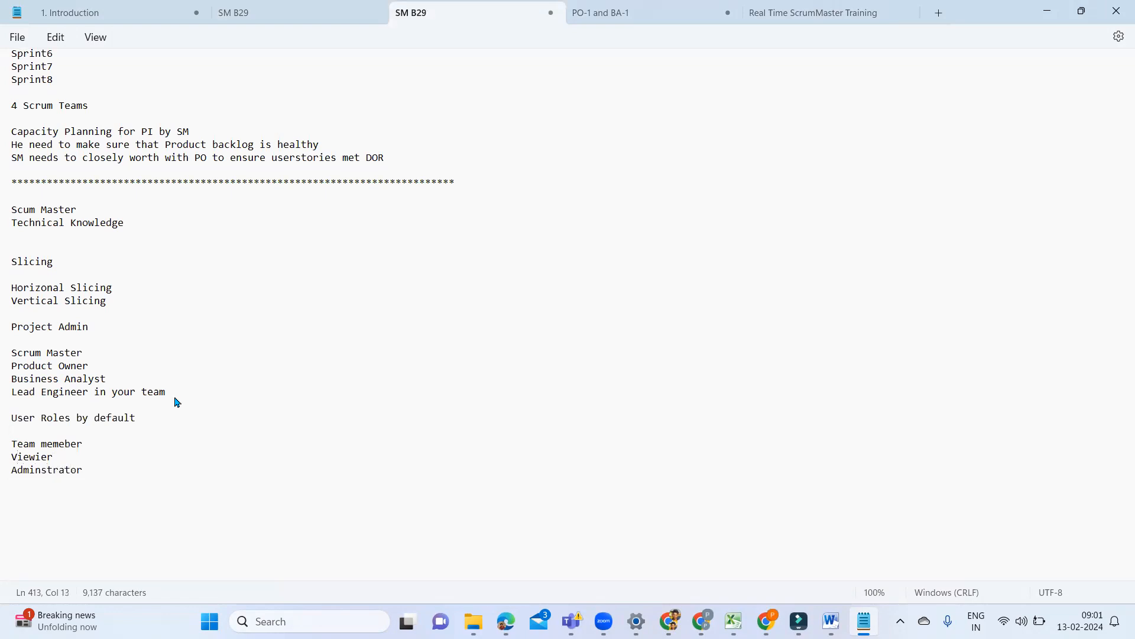
Step: Add the line "Board Manager" below "Adminstrator", separated by a blank line
key(Return)
key(Return)
text(Board Manager)
Step: Switch back to Jira, assign the Administrators role to the entered person, and add them to the Time Tracking C project
mouse_move(766, 621)
key(alt+Tab)
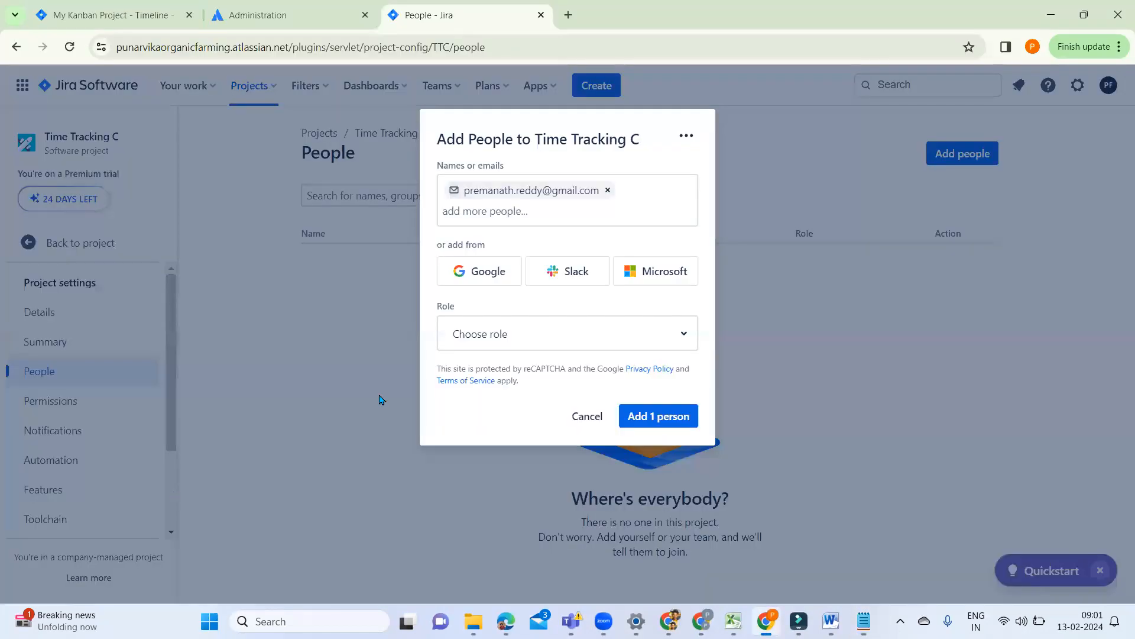
click(582, 346)
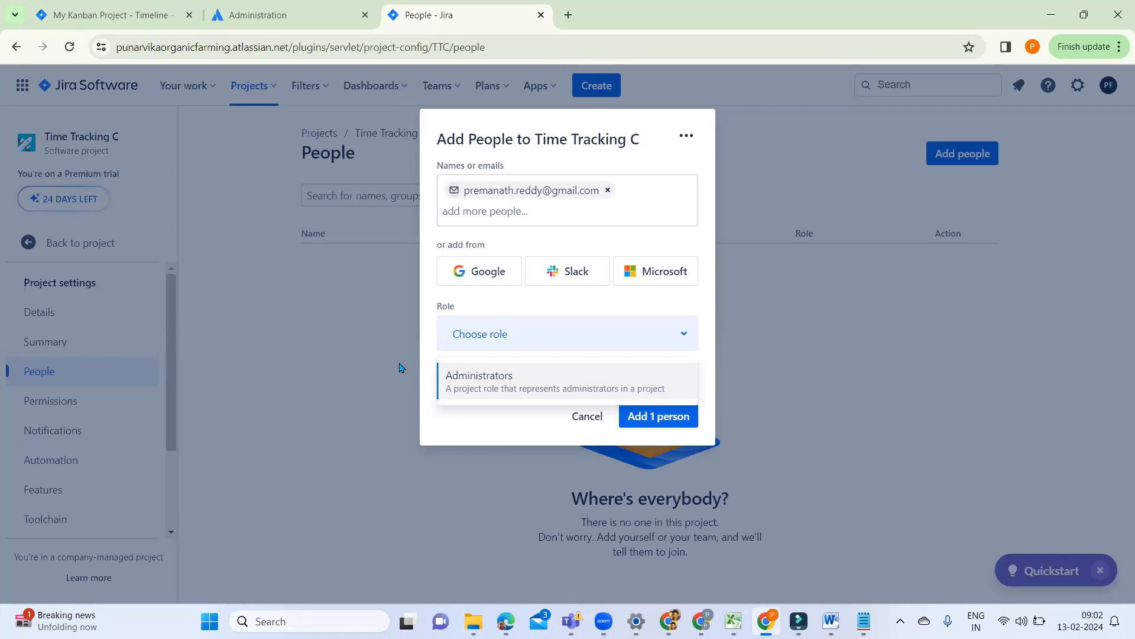
click(490, 385)
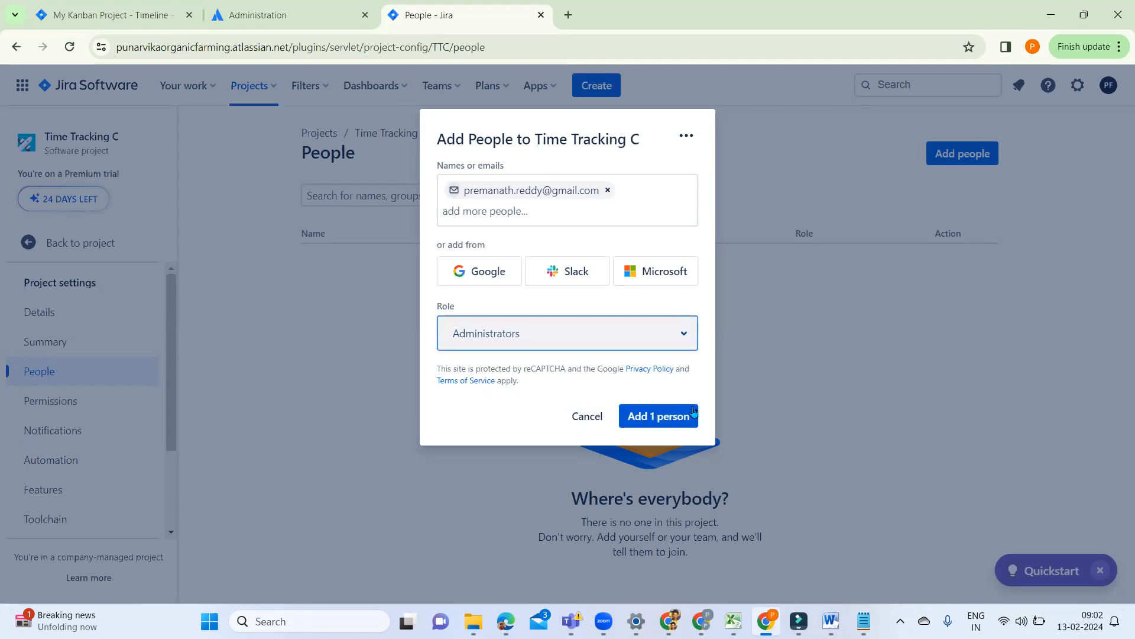
click(475, 210)
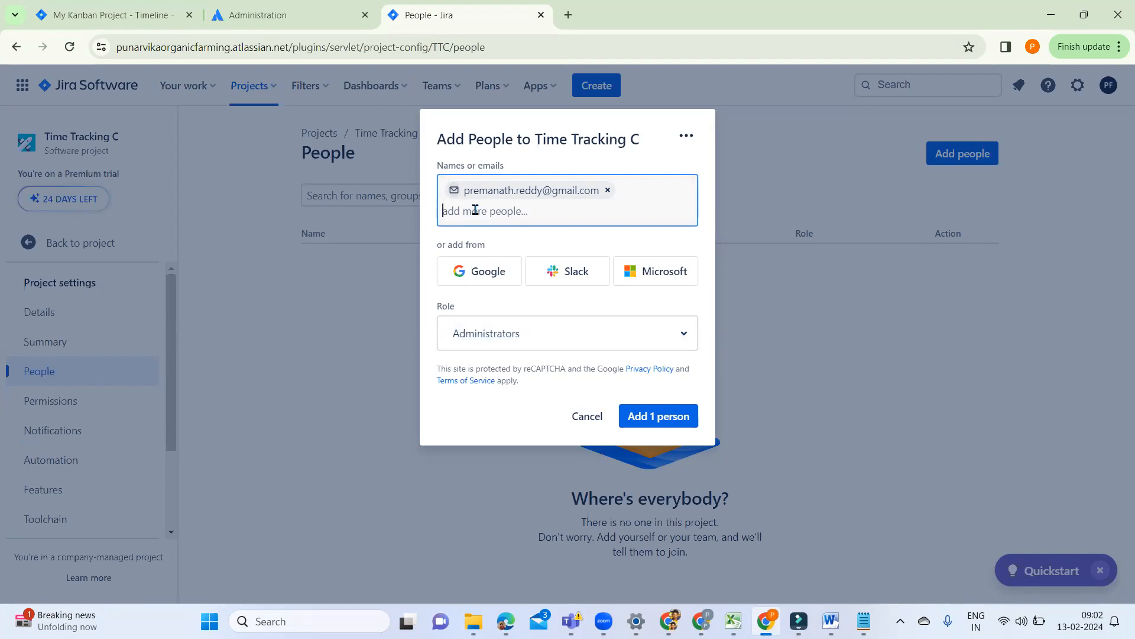
click(663, 417)
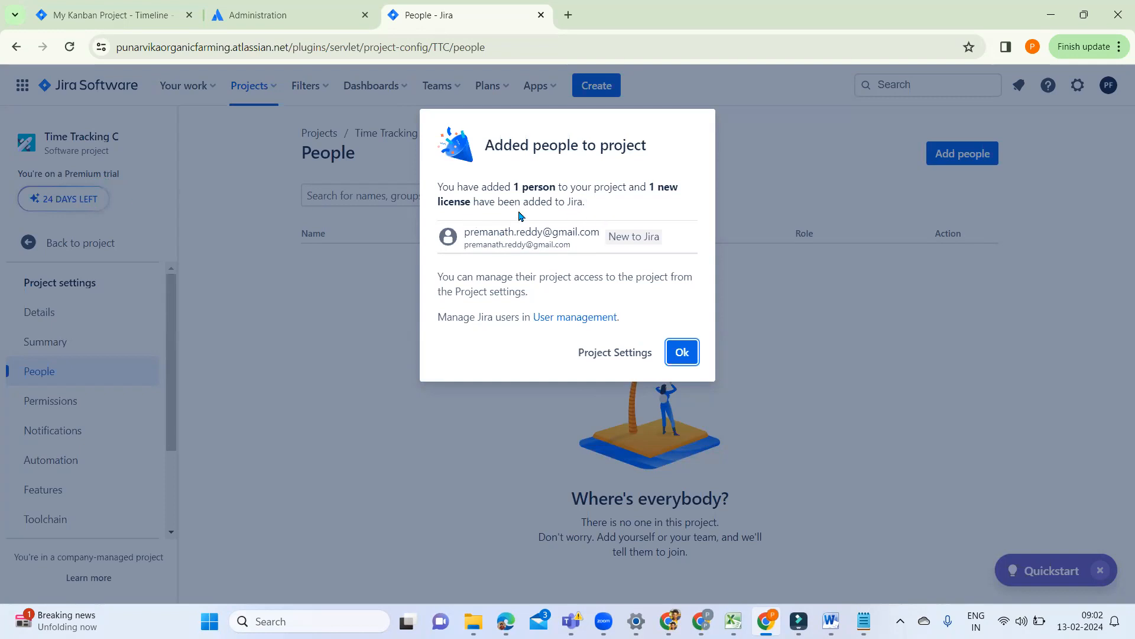
click(682, 352)
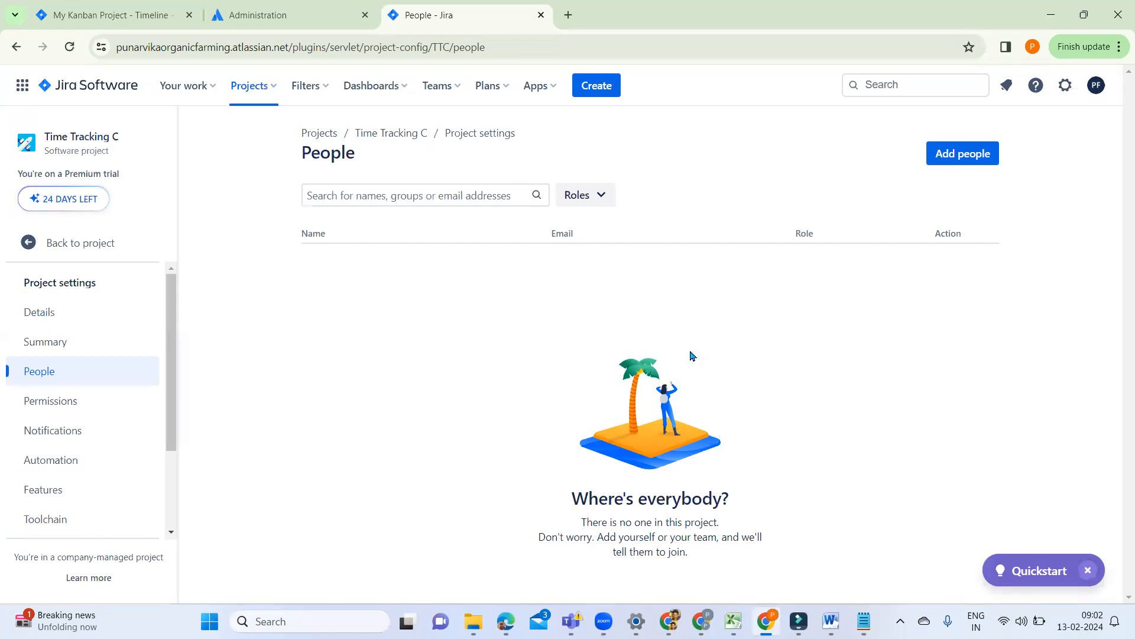
Step: Look through the Time Tracking C project settings sections and return to the project's board
scroll(170, 521, down, 1)
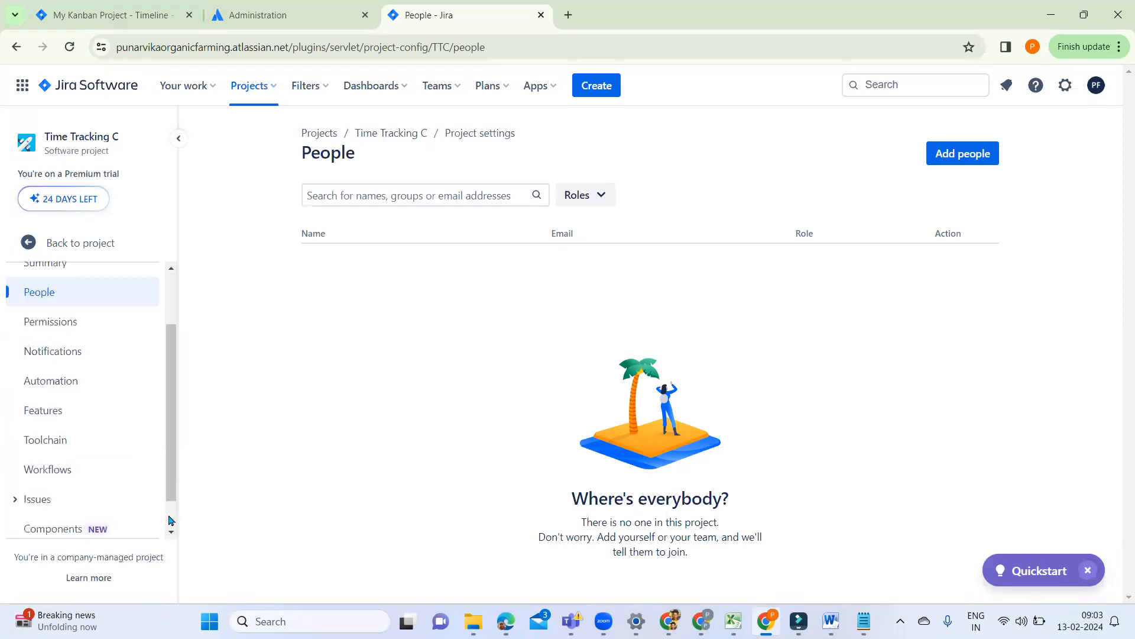
scroll(170, 521, down, 1)
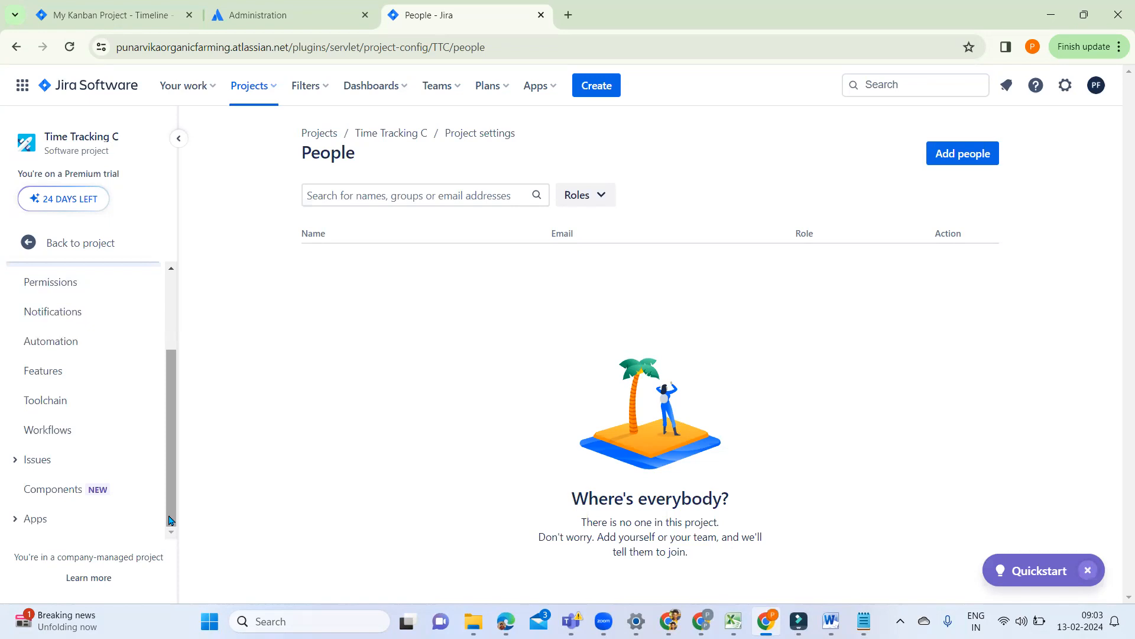
scroll(174, 287, up, 3)
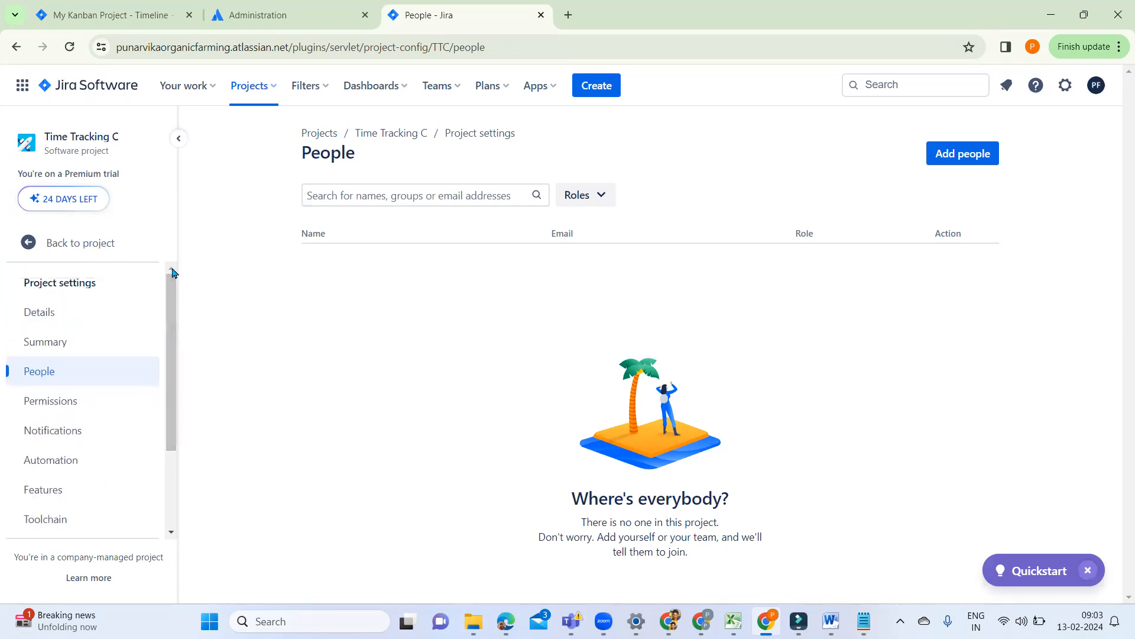
click(32, 246)
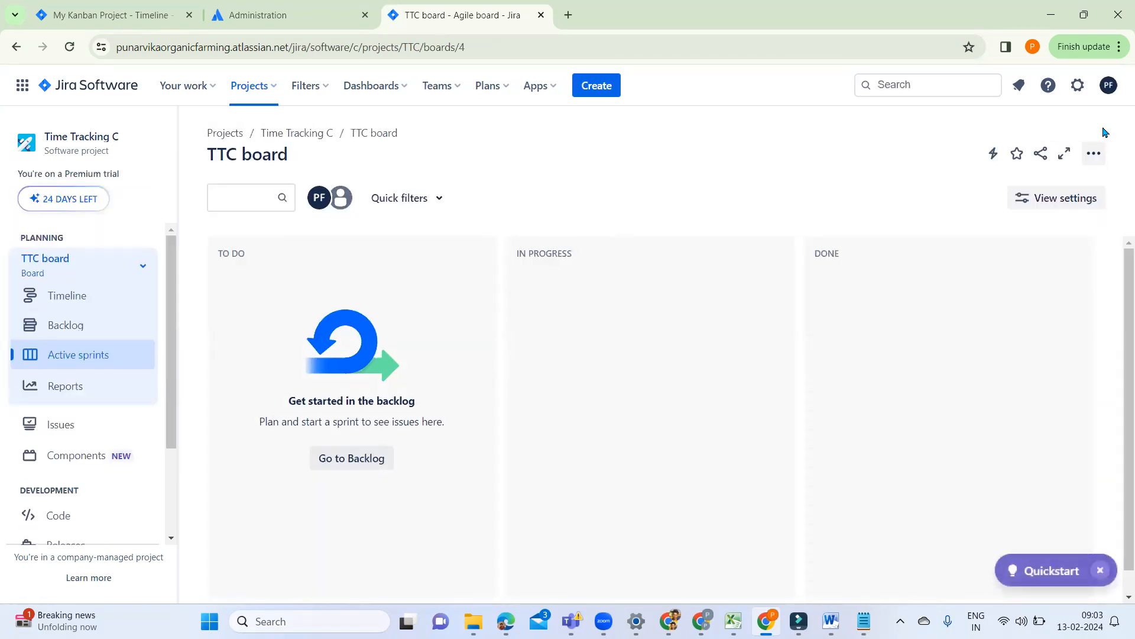
Step: Open User management from the Jira settings and complete the two-part introduction tour
click(1079, 87)
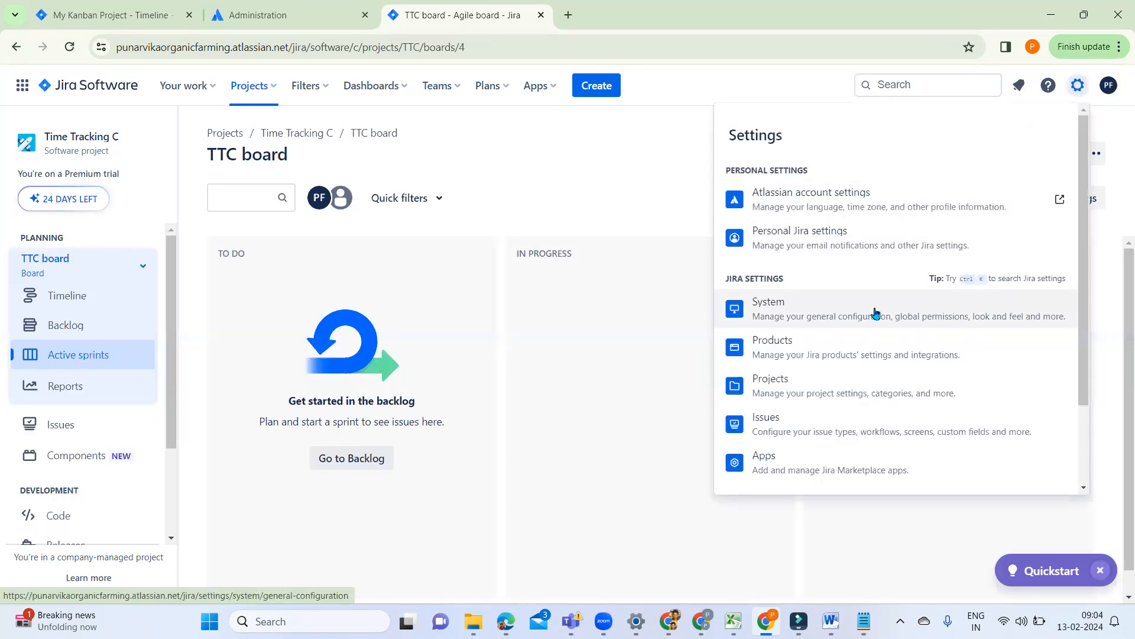
scroll(876, 312, down, 2)
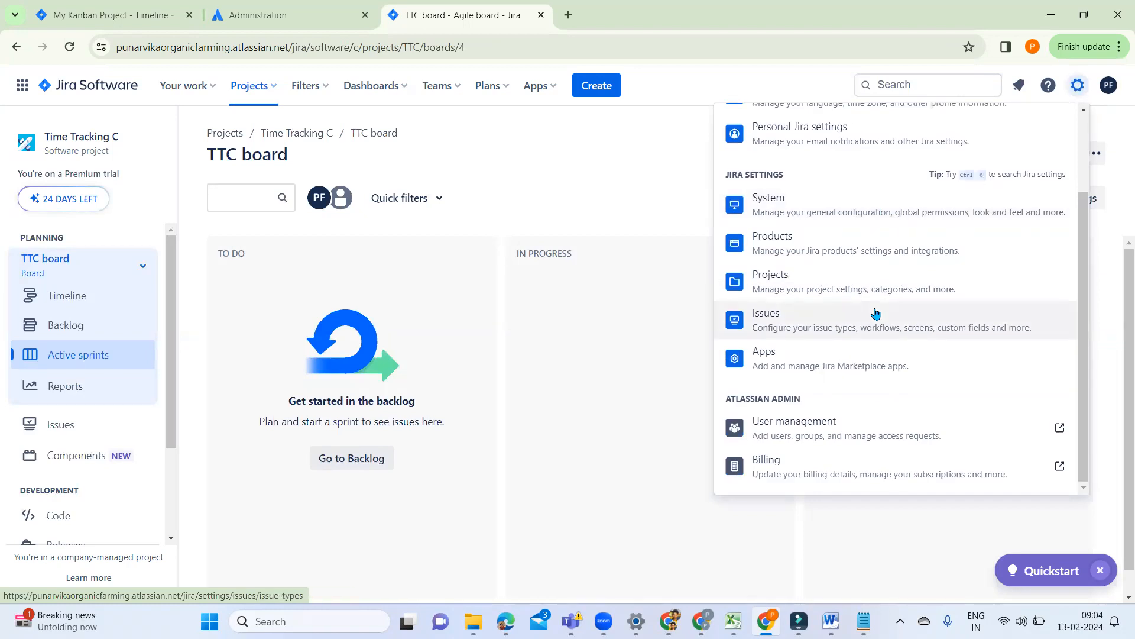
click(809, 431)
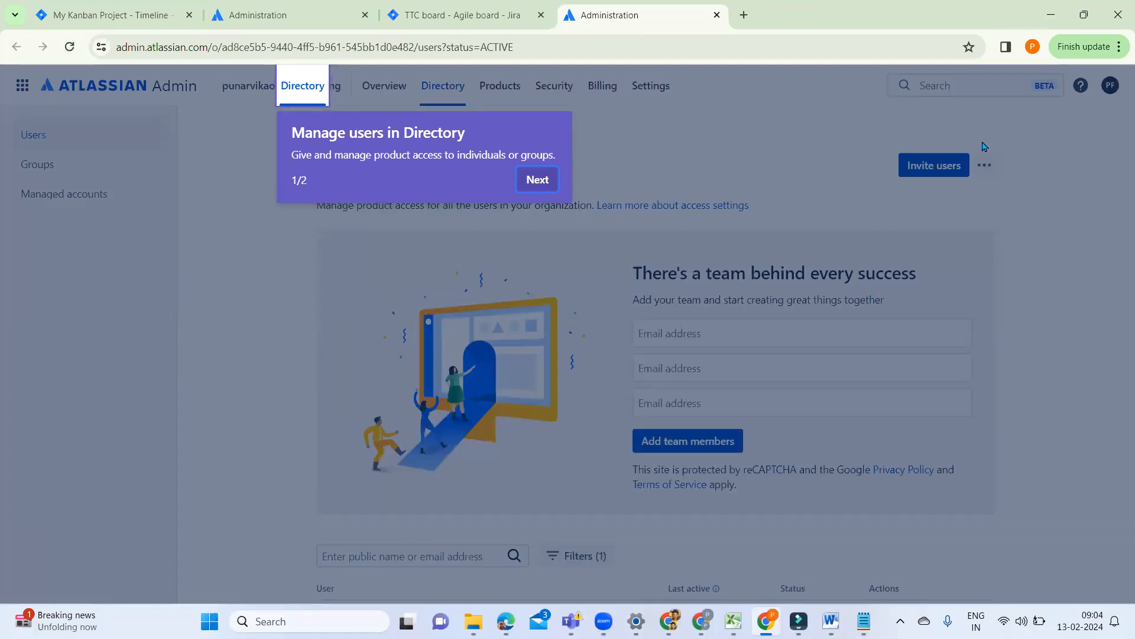
click(535, 182)
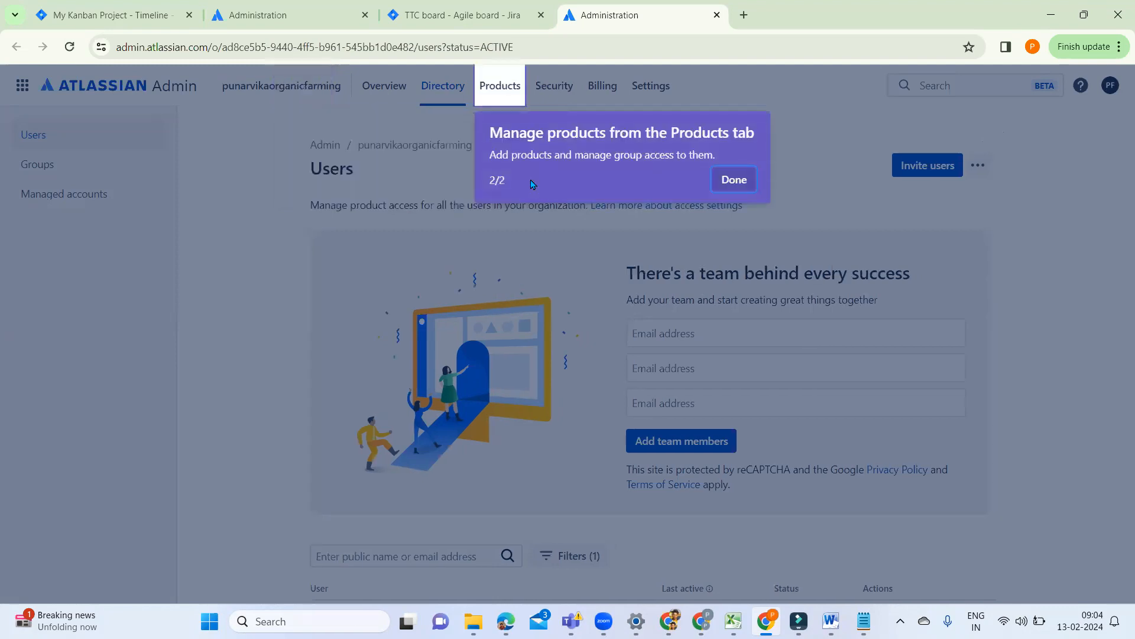
click(732, 180)
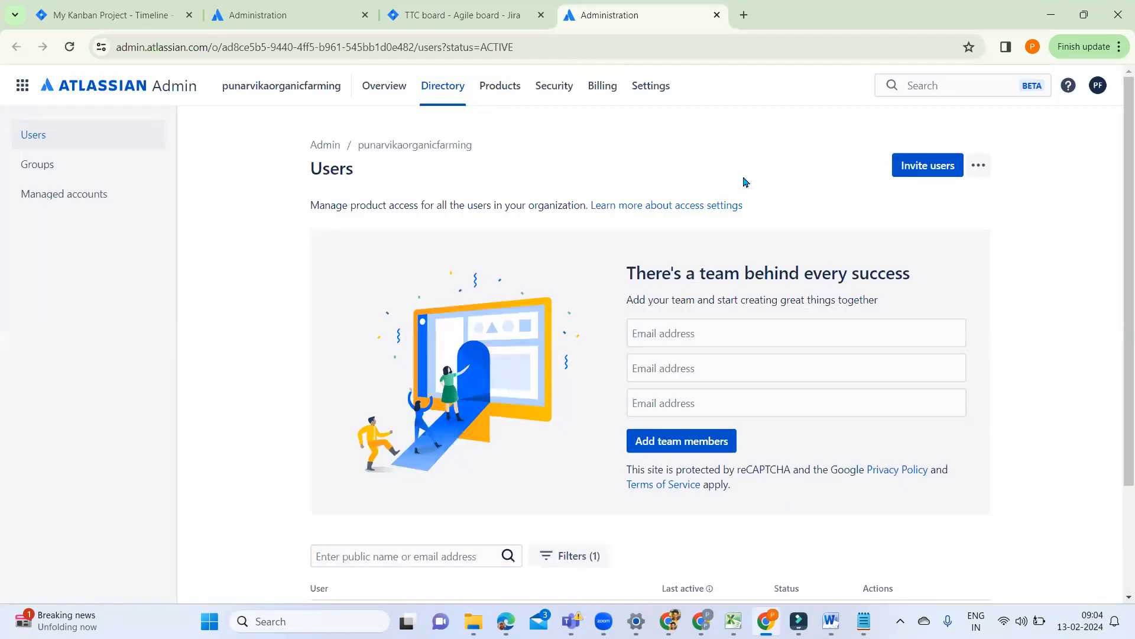
Step: Invite a team member to the organization by entering their email address, and dismiss the notification
click(682, 337)
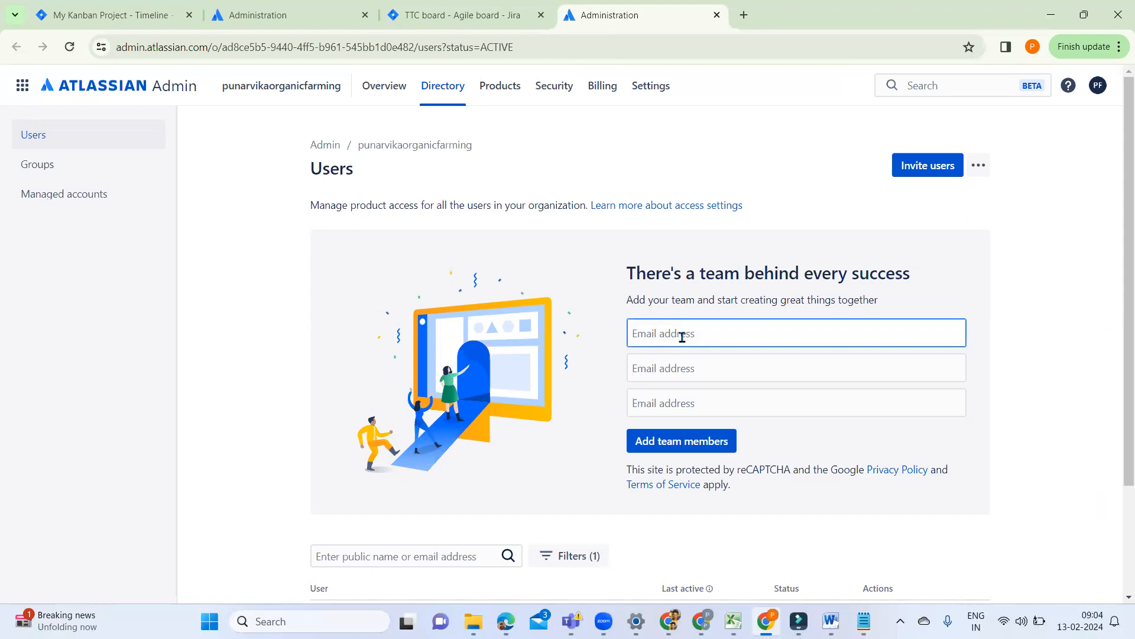
text(pre)
key(BackSpace)
key(BackSpace)
text(scrun)
key(BackSpace)
key(BackSpace)
key(BackSpace)
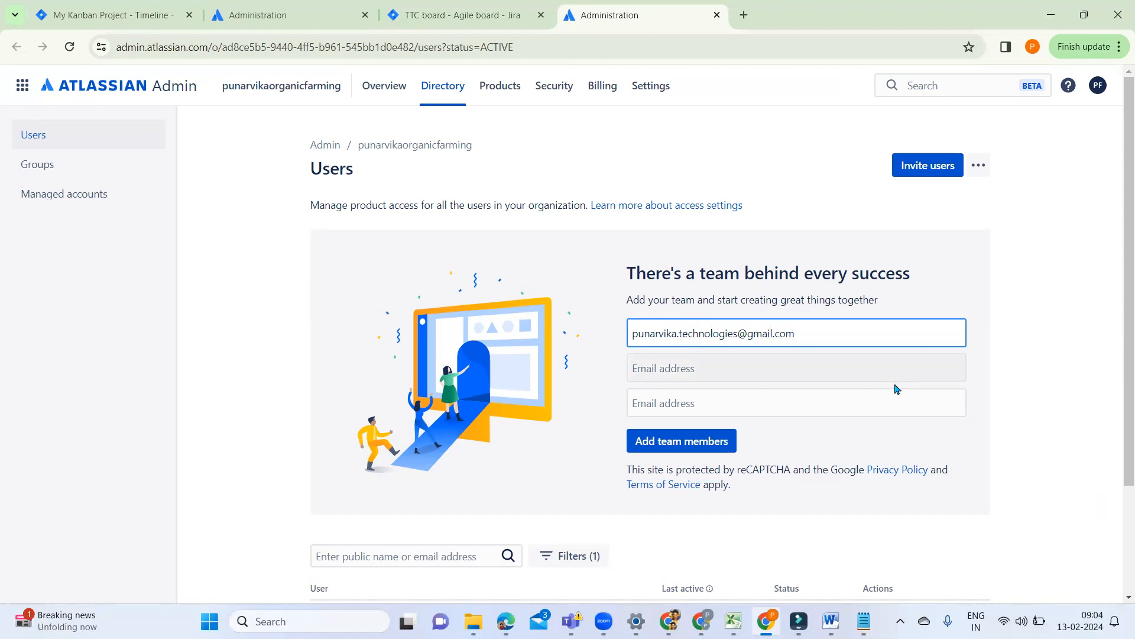
click(693, 450)
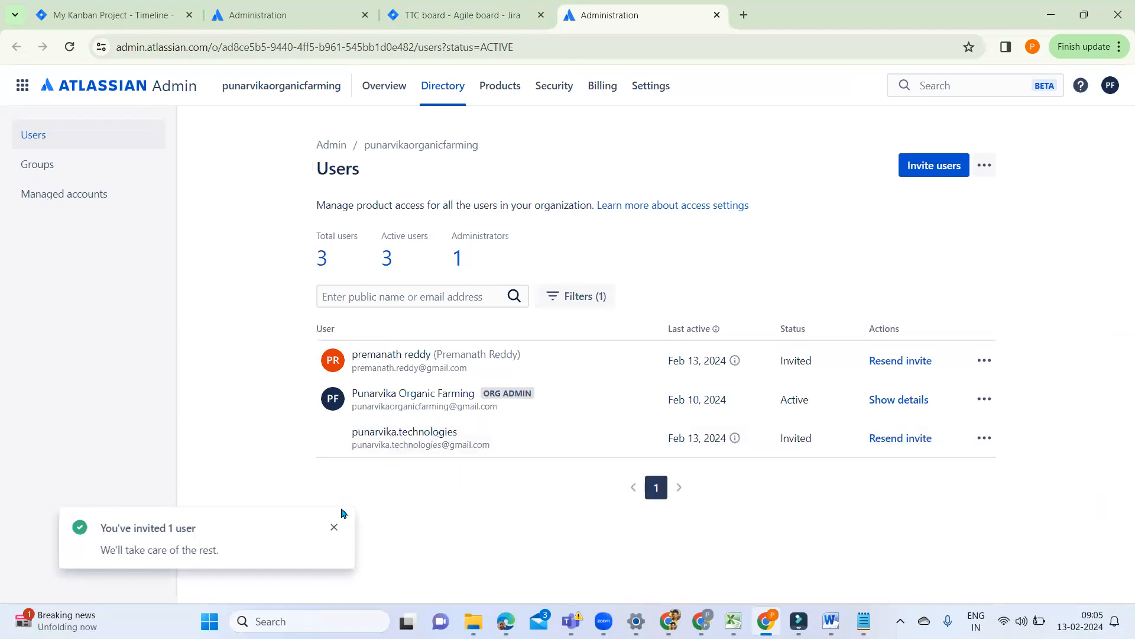
click(333, 526)
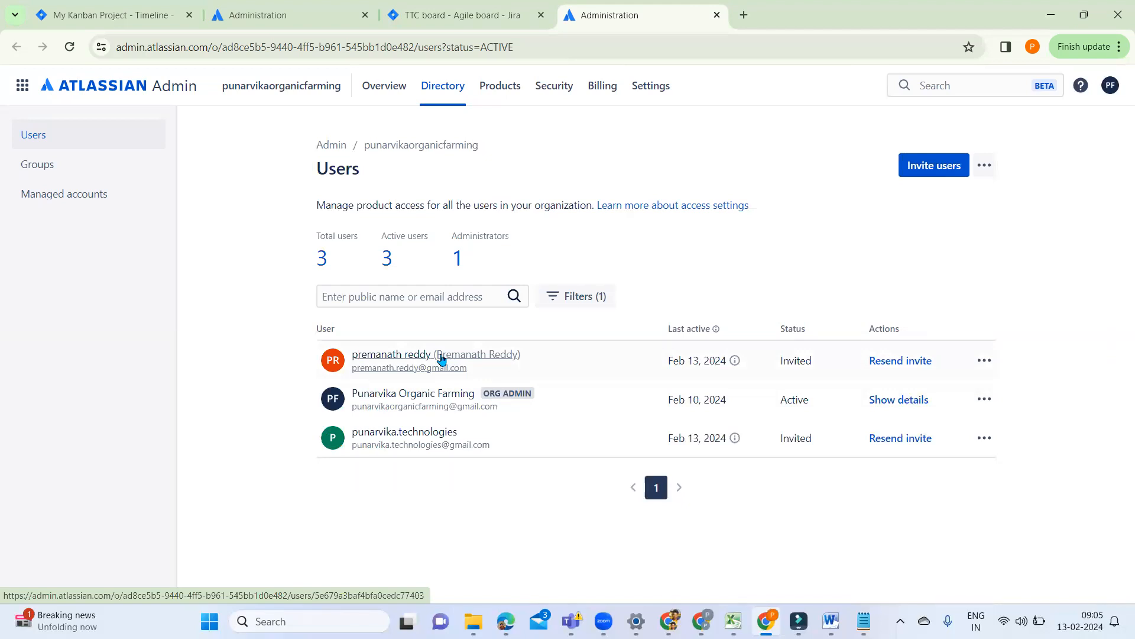
Step: Check the actions available for the first invited user and open the organization's list of groups
click(985, 362)
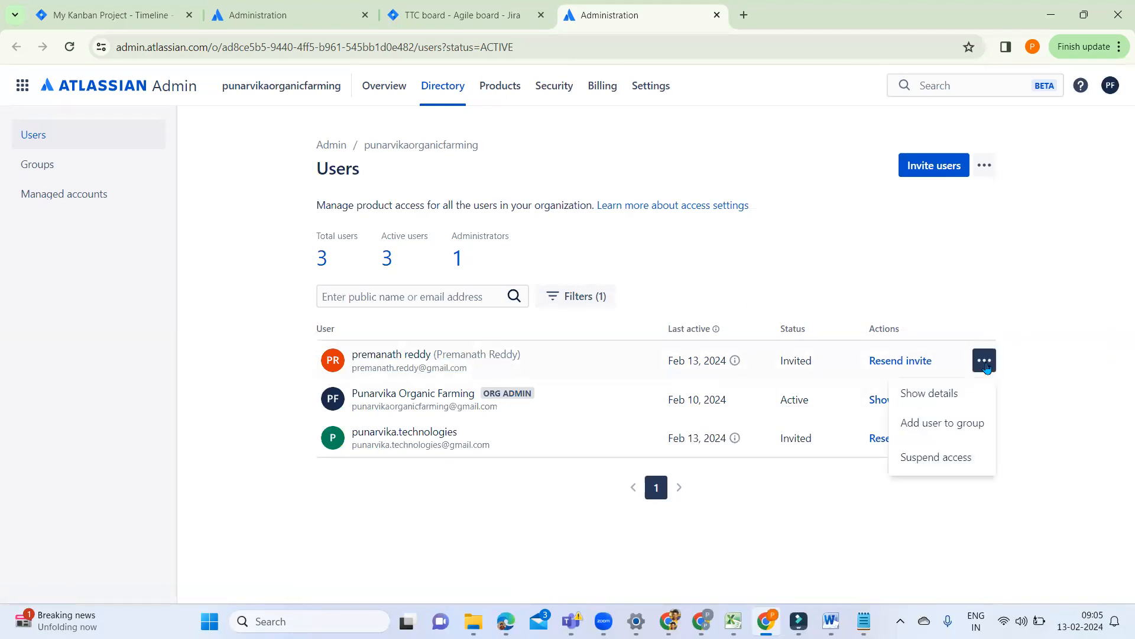
click(395, 518)
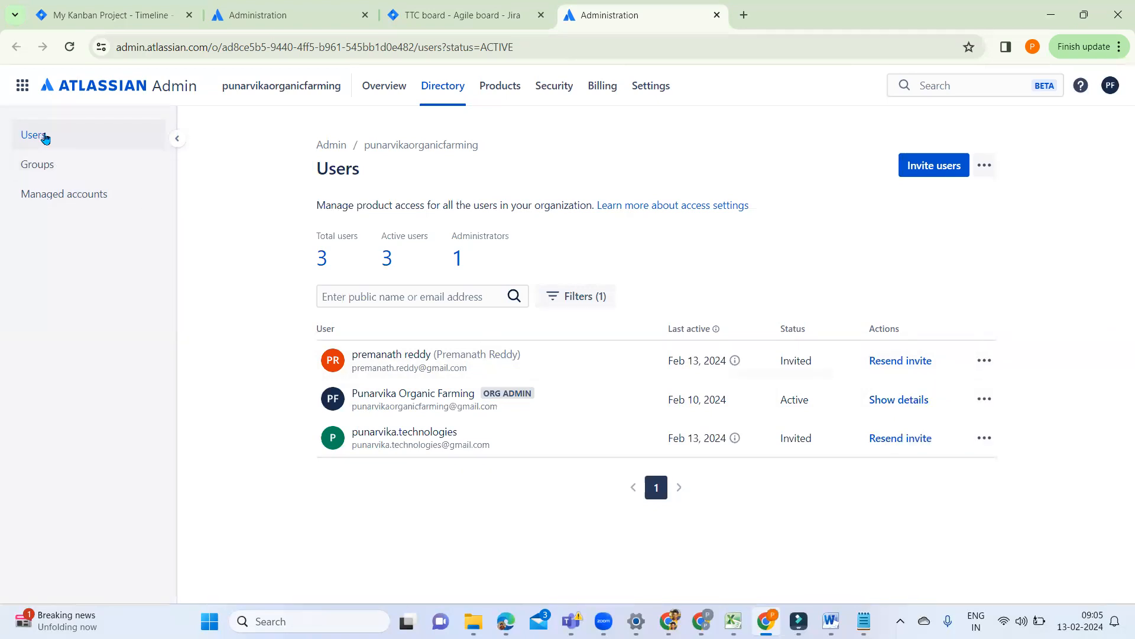
click(66, 171)
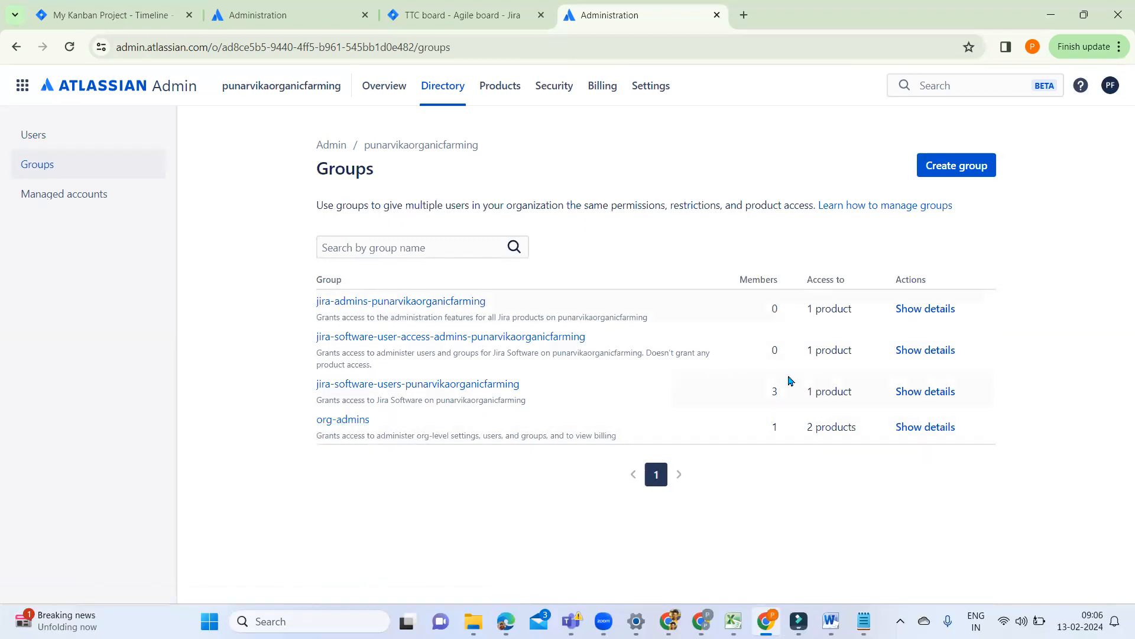
Step: Create a group named "Ecommerce_Farm" with the newly invited user as its member, and dismiss the notification
mouse_move(811, 428)
click(944, 171)
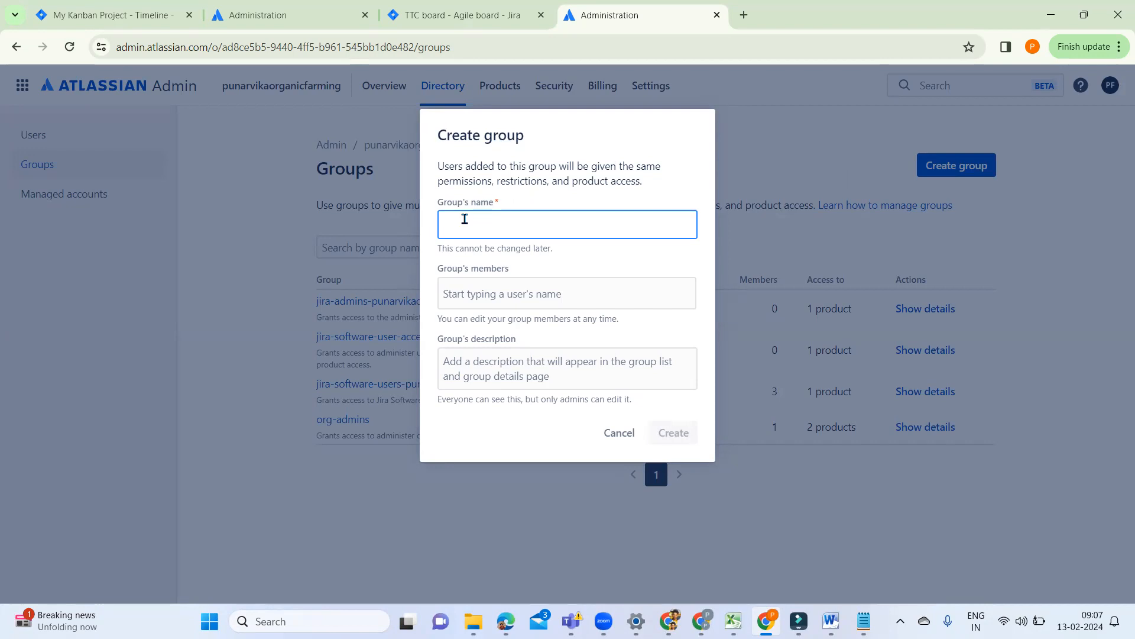
text(Ecom)
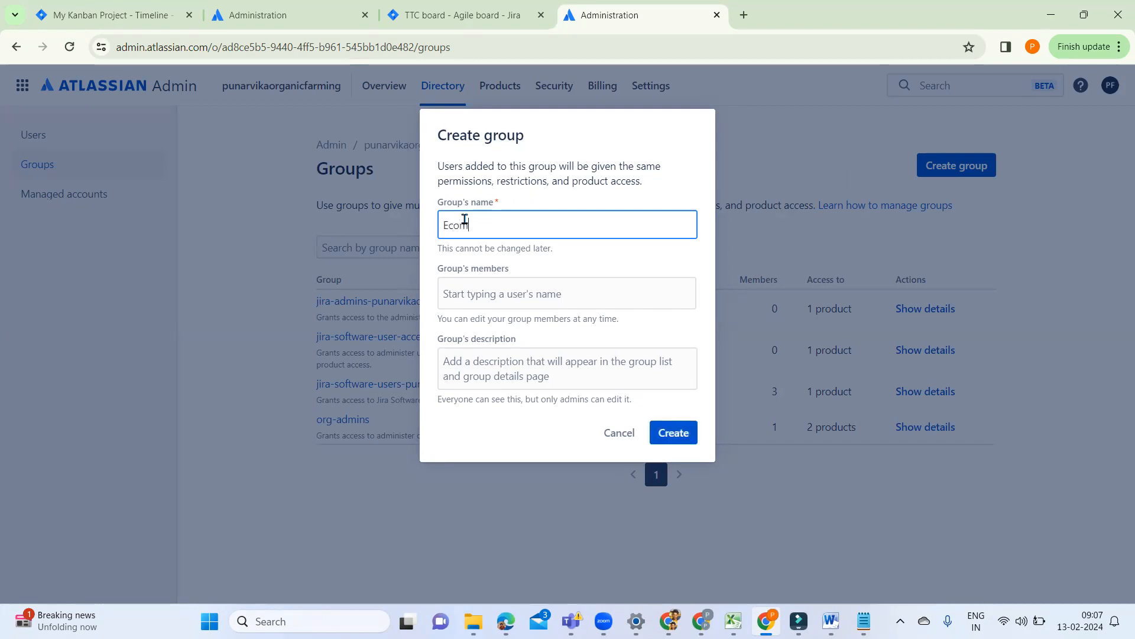
text(merce_Farm)
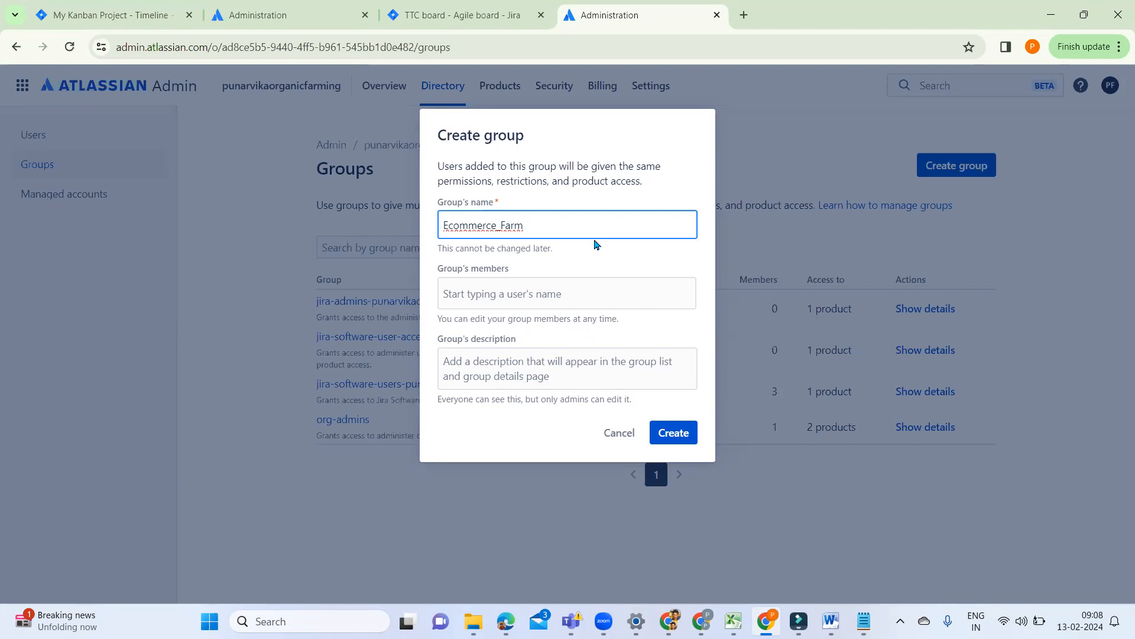
click(500, 293)
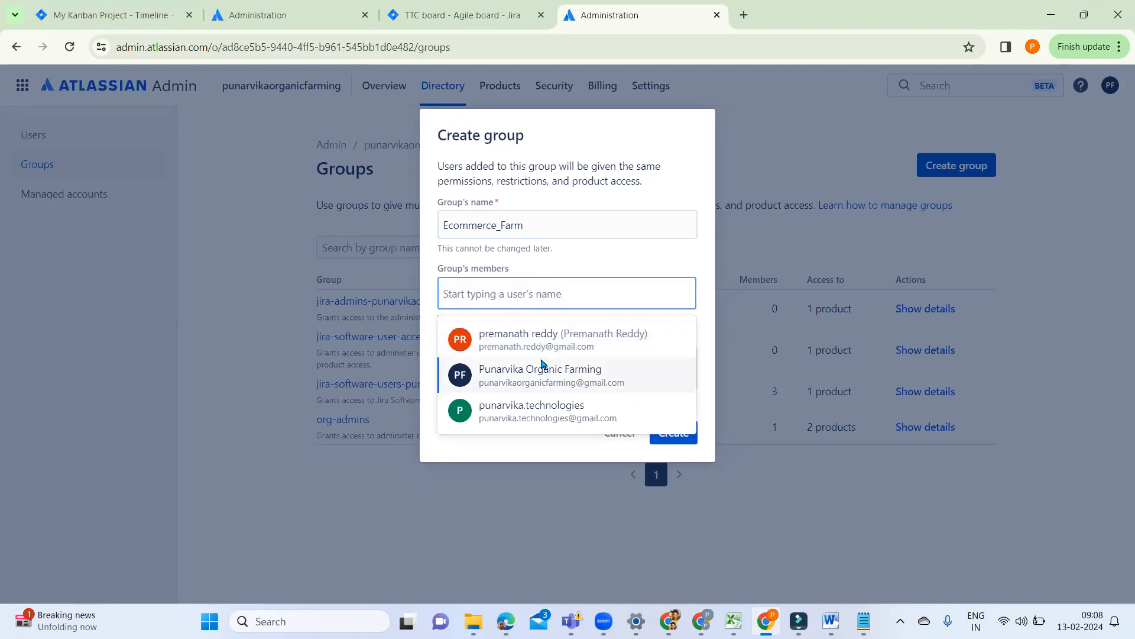
click(532, 409)
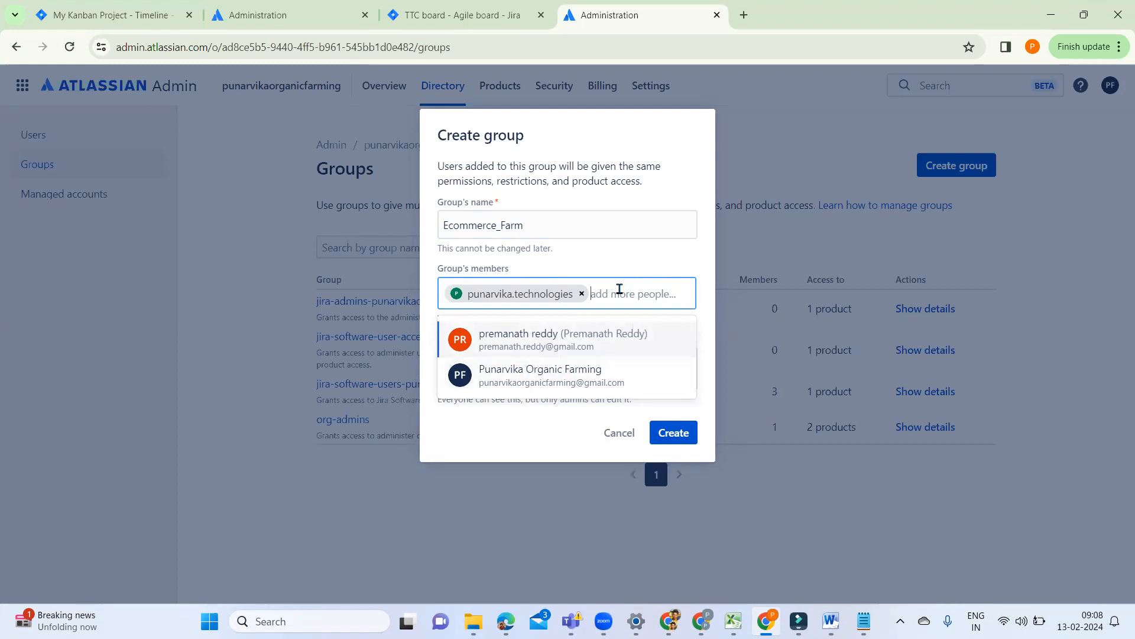
click(677, 431)
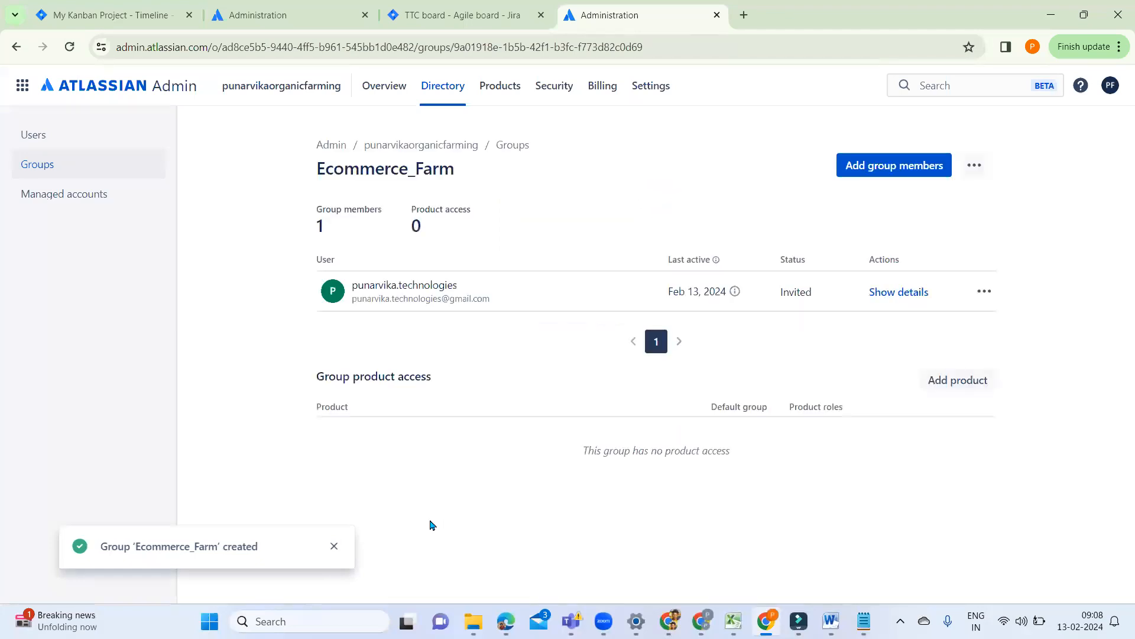
click(334, 547)
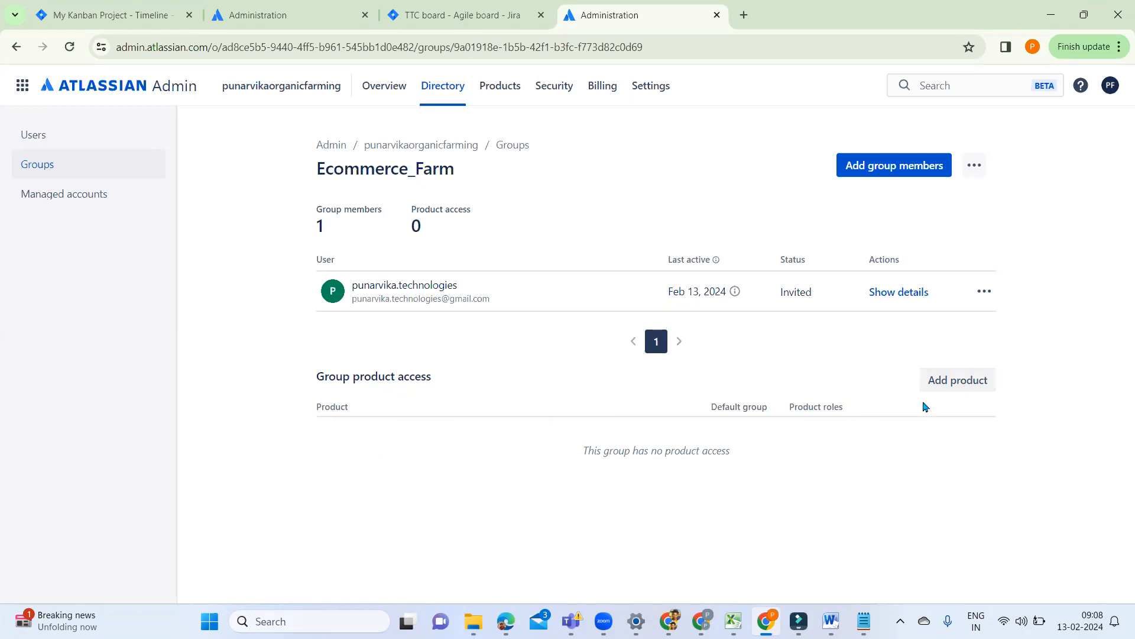
Step: Start adding products to the Ecommerce_Farm group and choose the User and User access admin roles for Jira Software
click(959, 382)
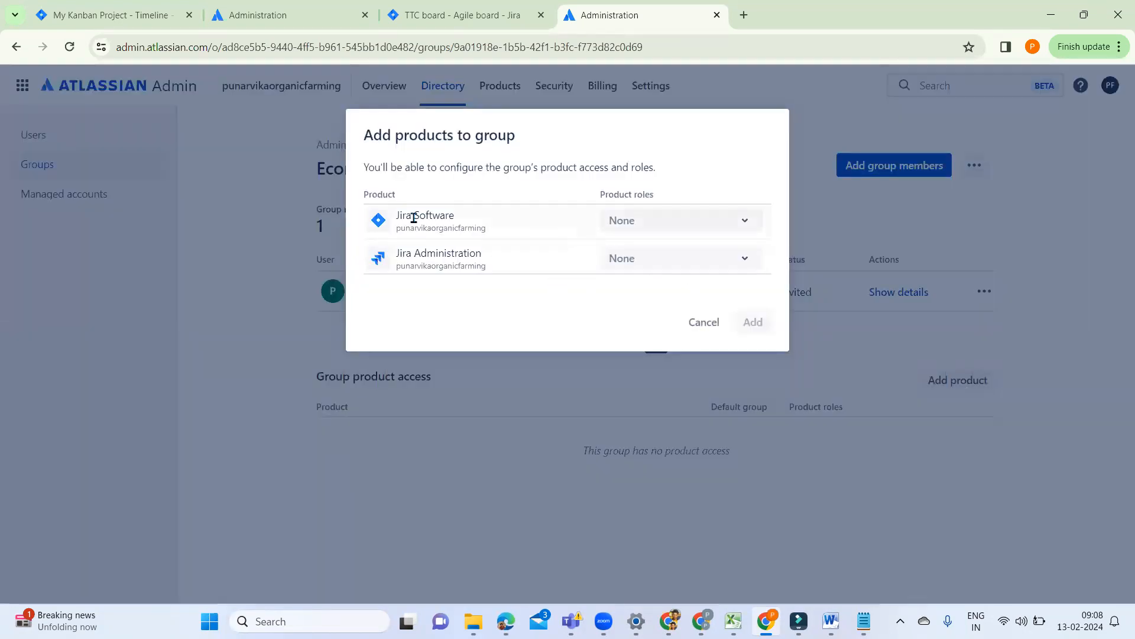
click(722, 224)
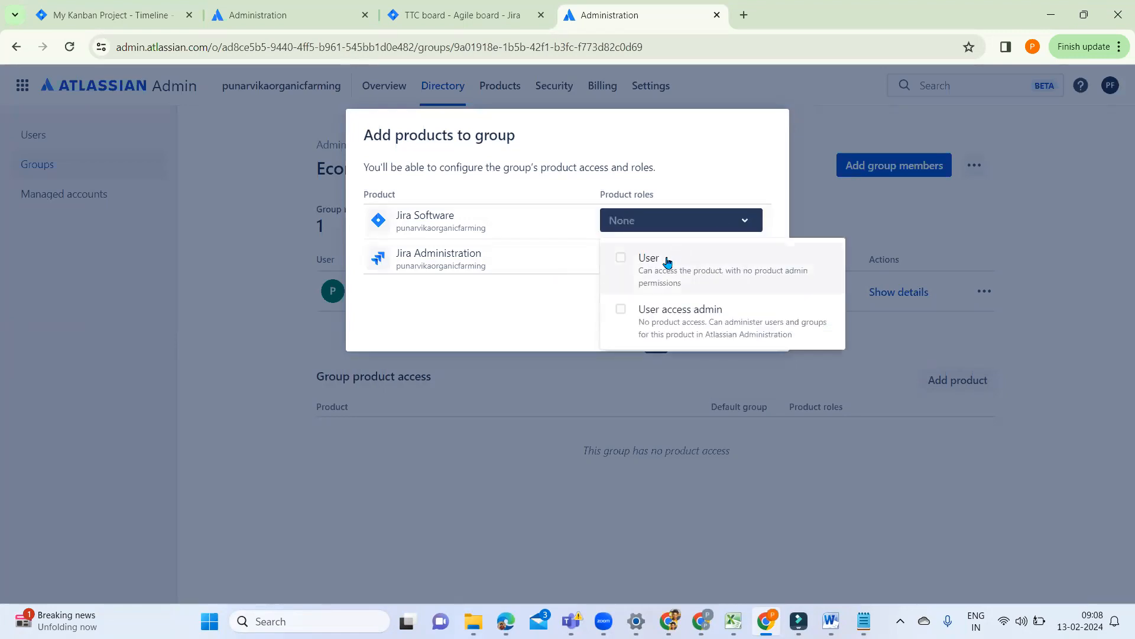
click(631, 267)
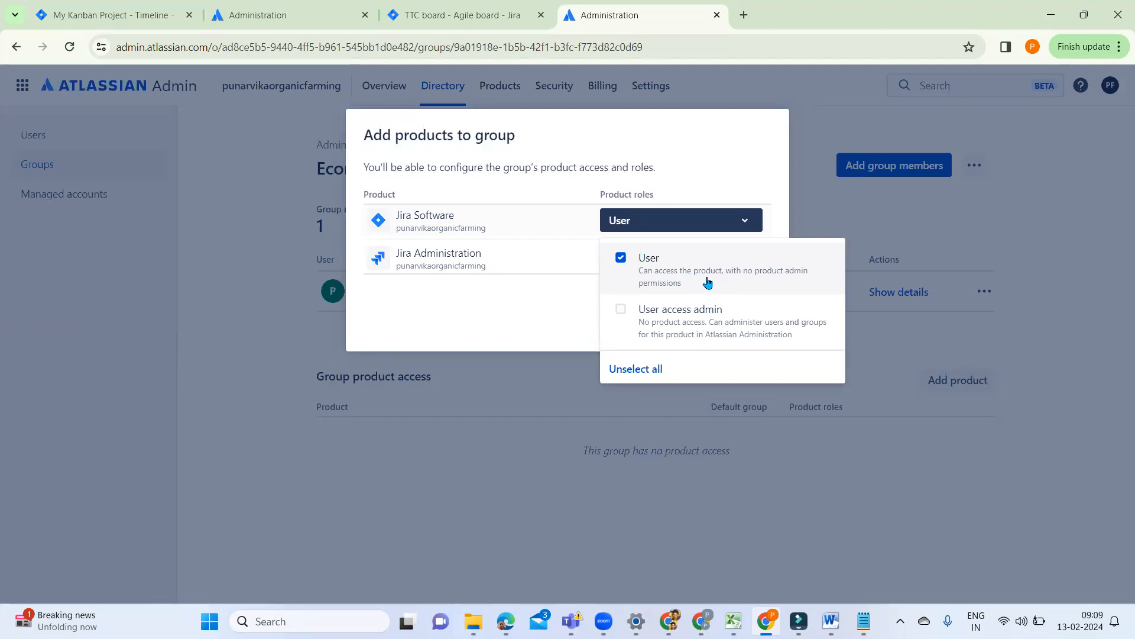
click(620, 309)
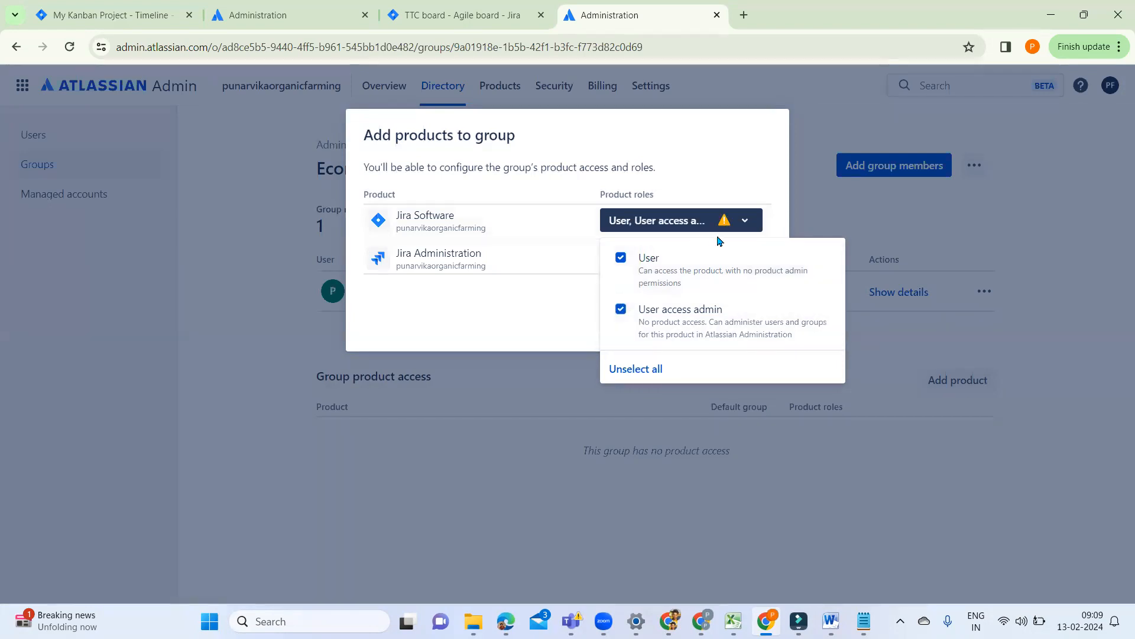
mouse_move(724, 220)
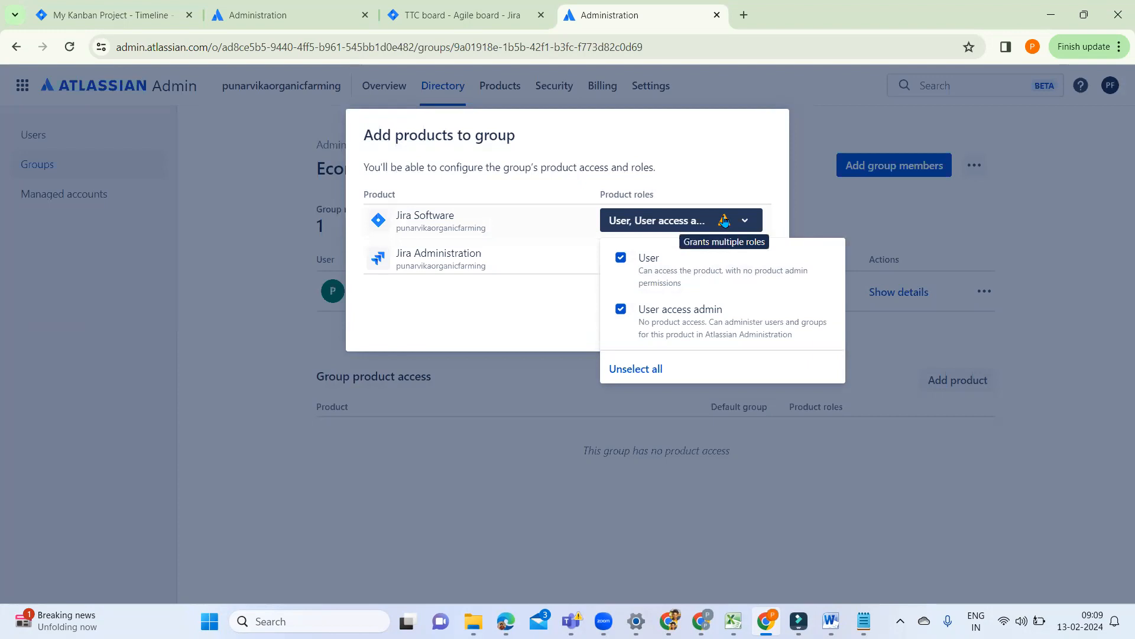
click(811, 482)
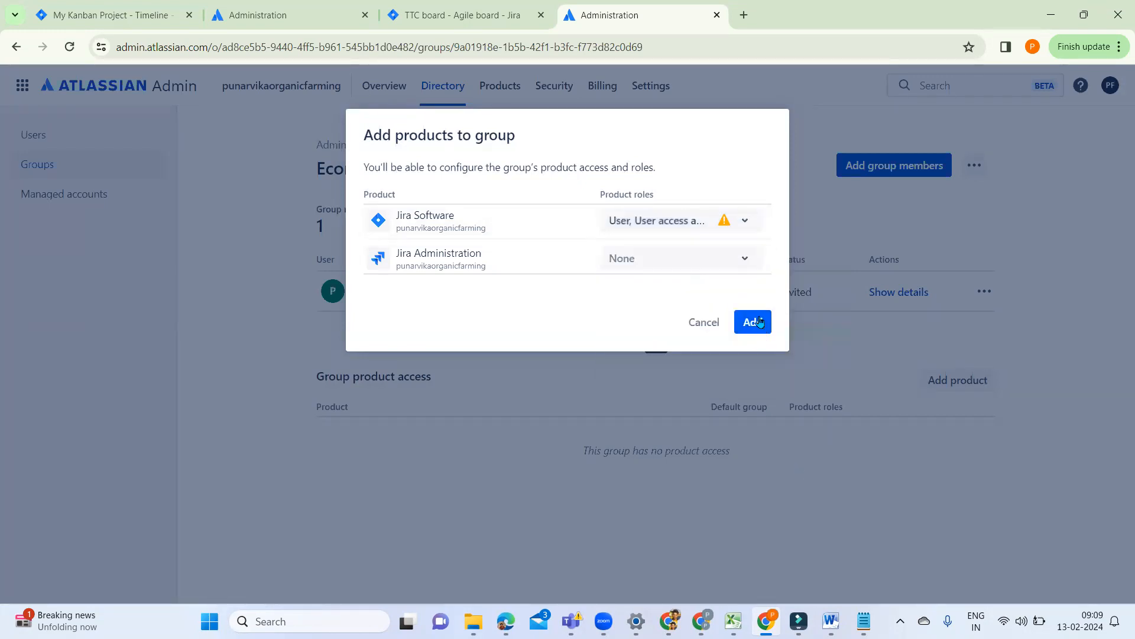
Step: Select the Product admin role for Jira Administration and clear it again
click(691, 258)
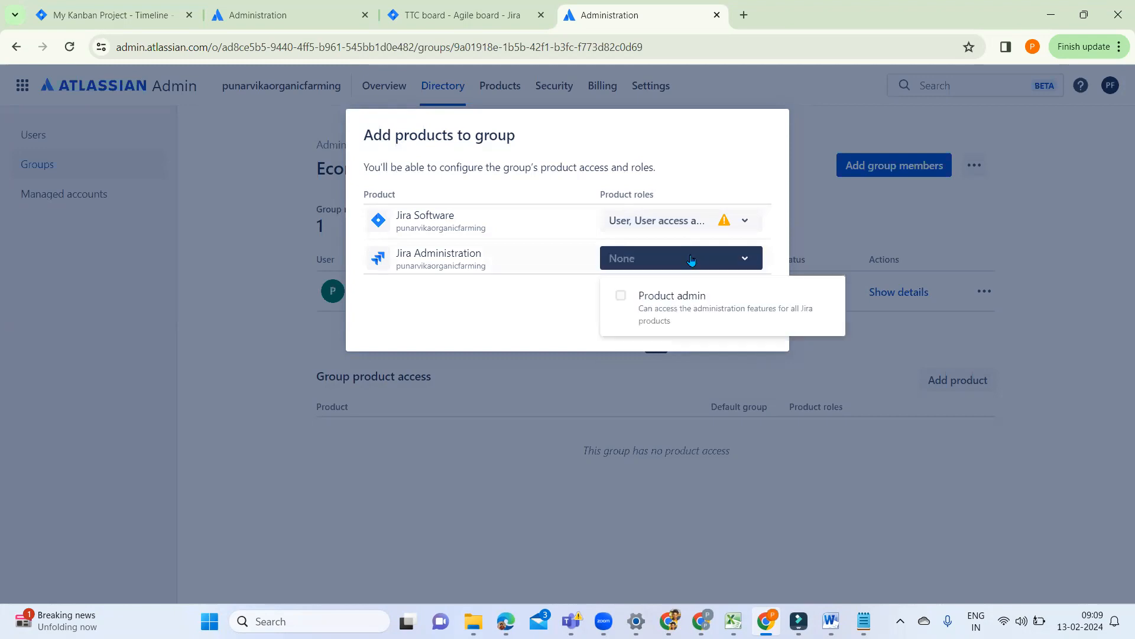
click(620, 298)
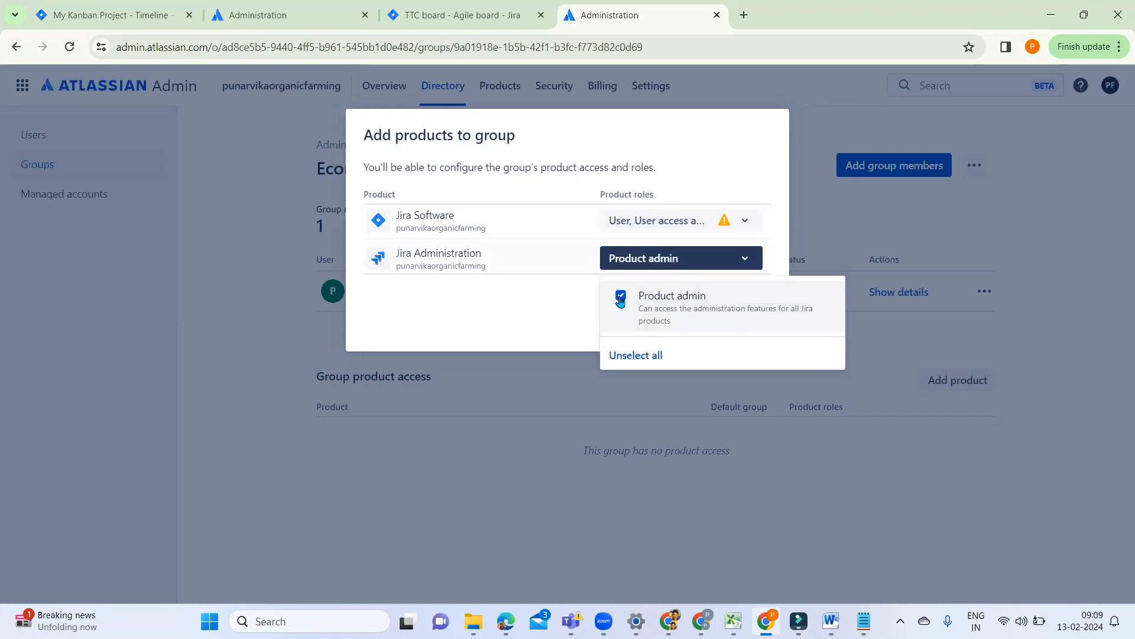
click(700, 490)
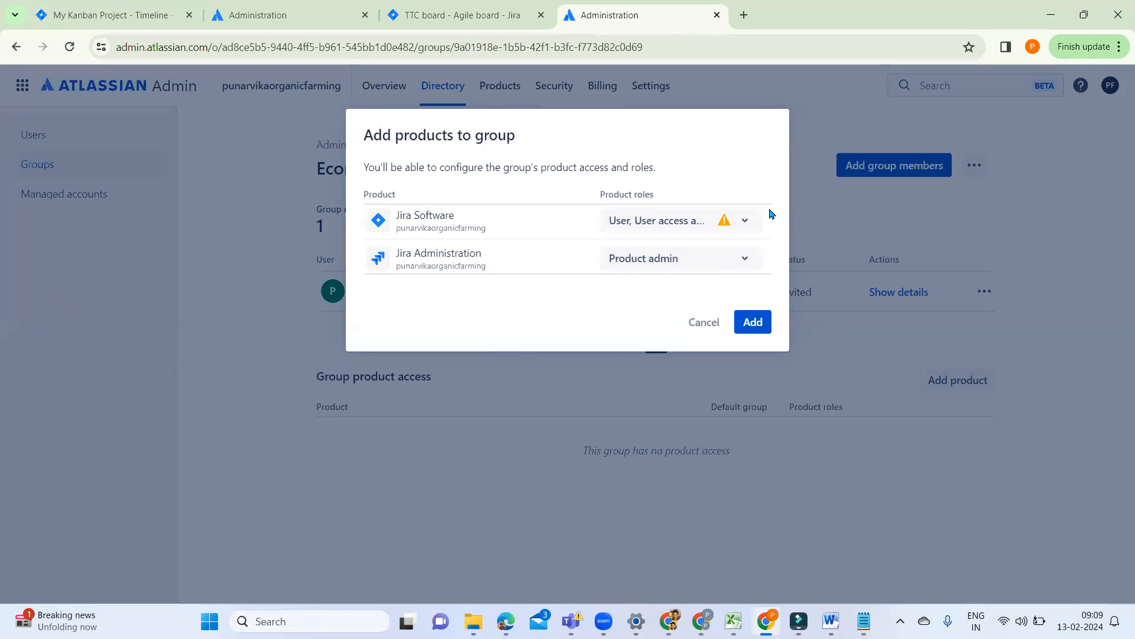
click(749, 258)
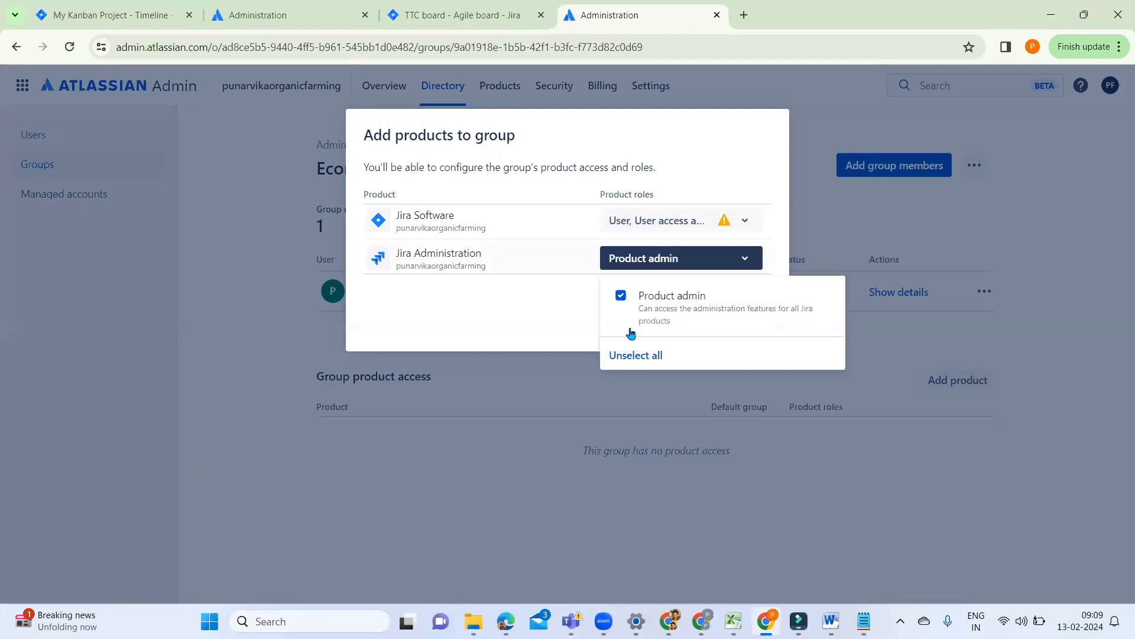
click(625, 296)
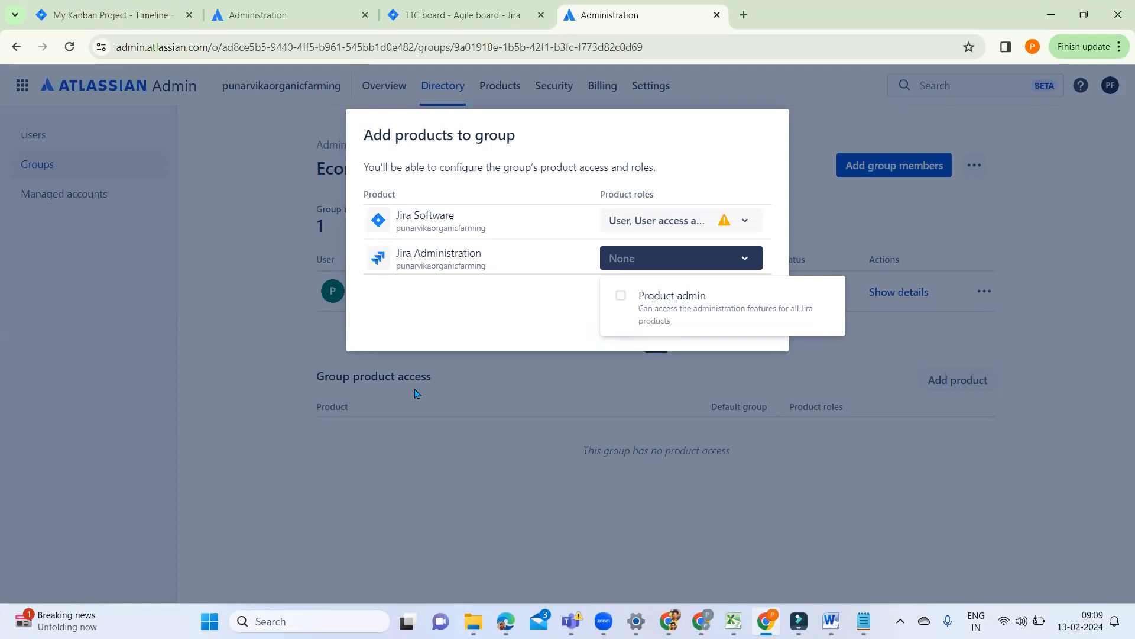
click(545, 531)
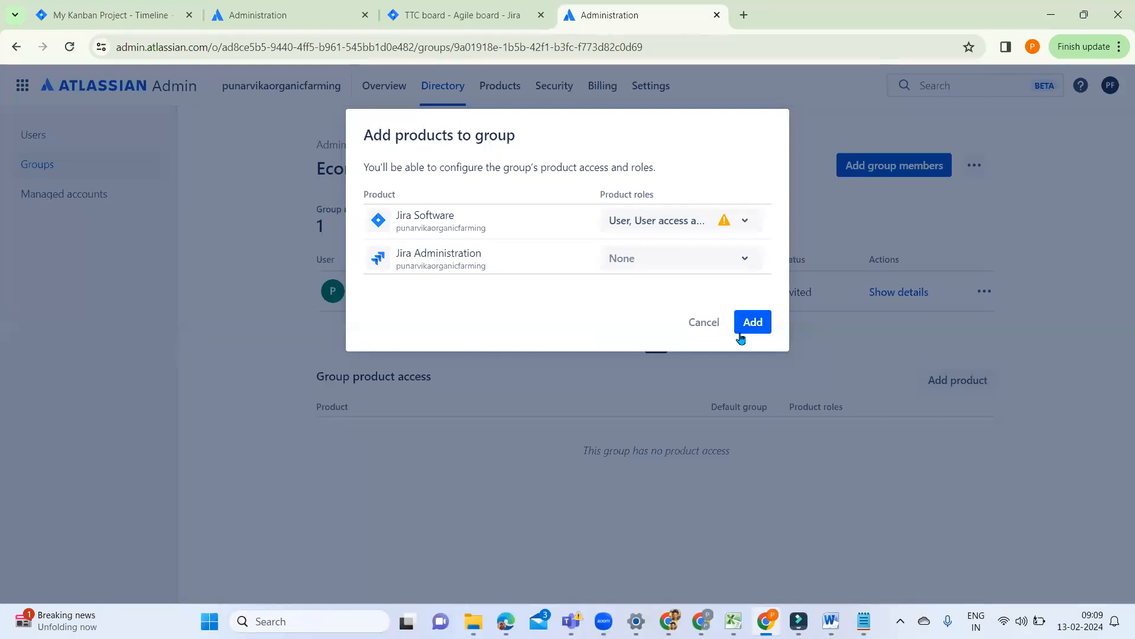
Step: Grant the selected Jira Software roles to the group and dismiss the notification
click(758, 329)
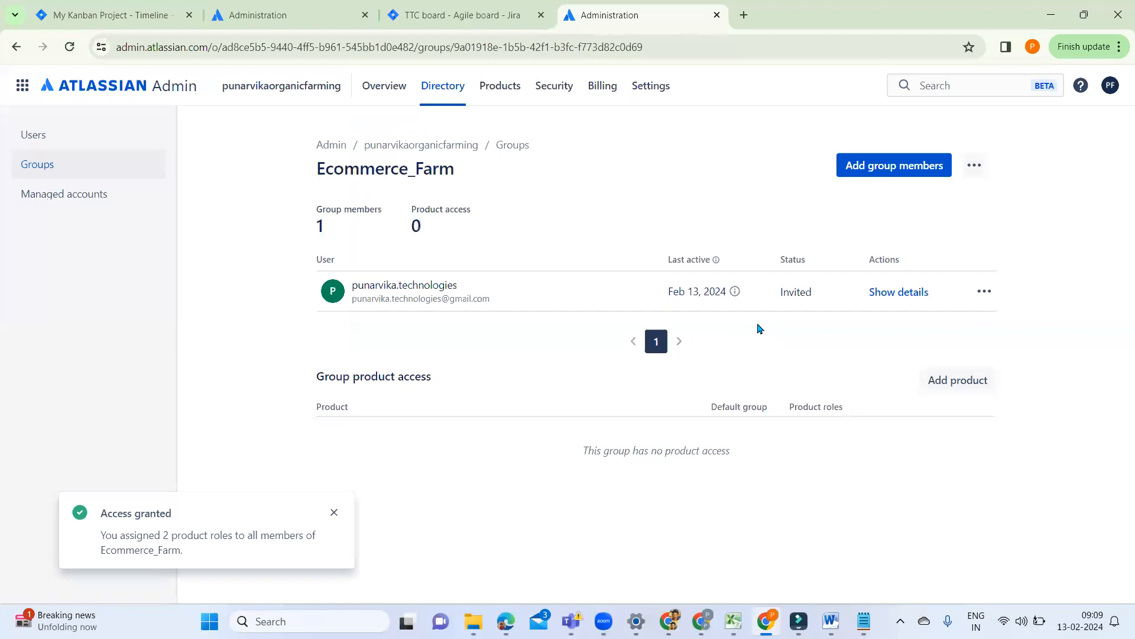
click(335, 514)
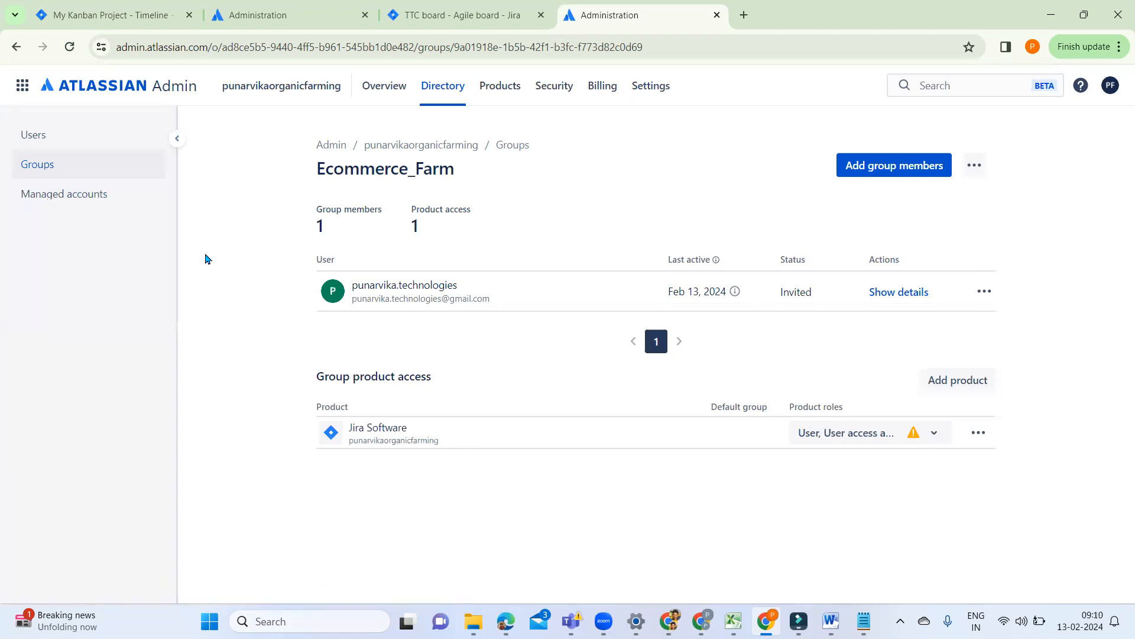
Step: View the managed accounts information and start verifying a company domain, proceeding as far as the domain name entry
click(102, 197)
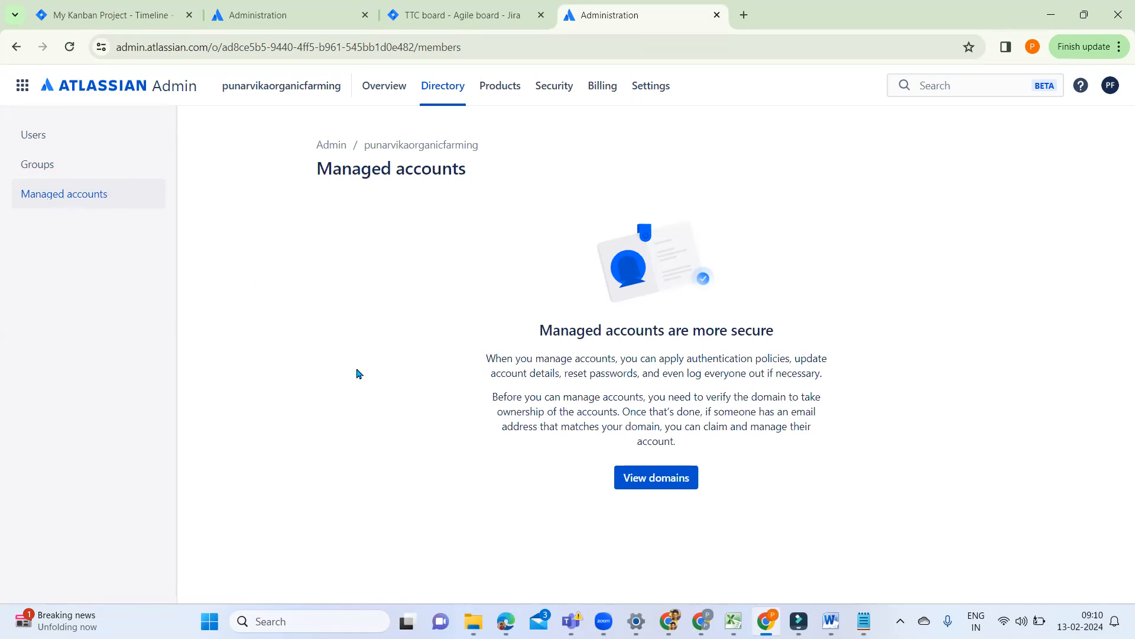
click(664, 477)
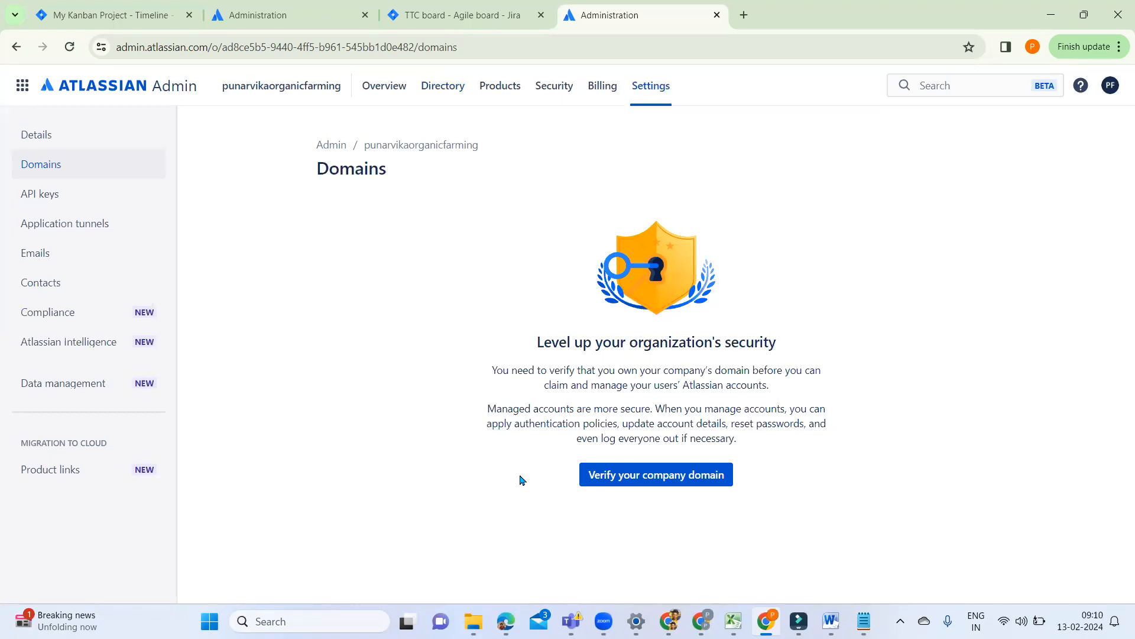
click(678, 482)
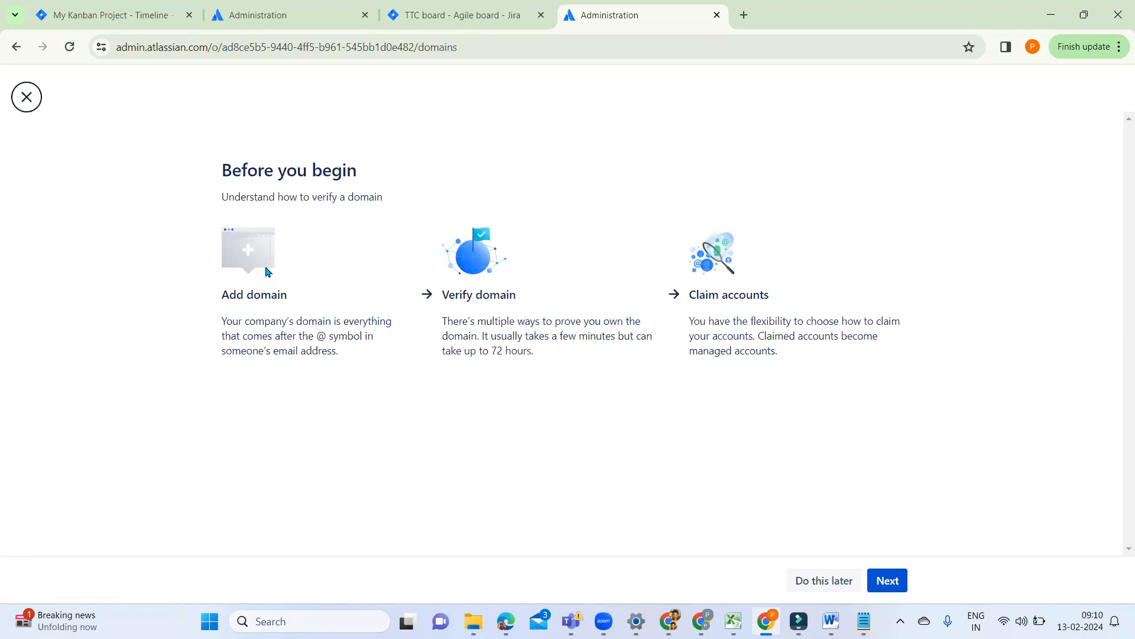
click(892, 582)
click(796, 259)
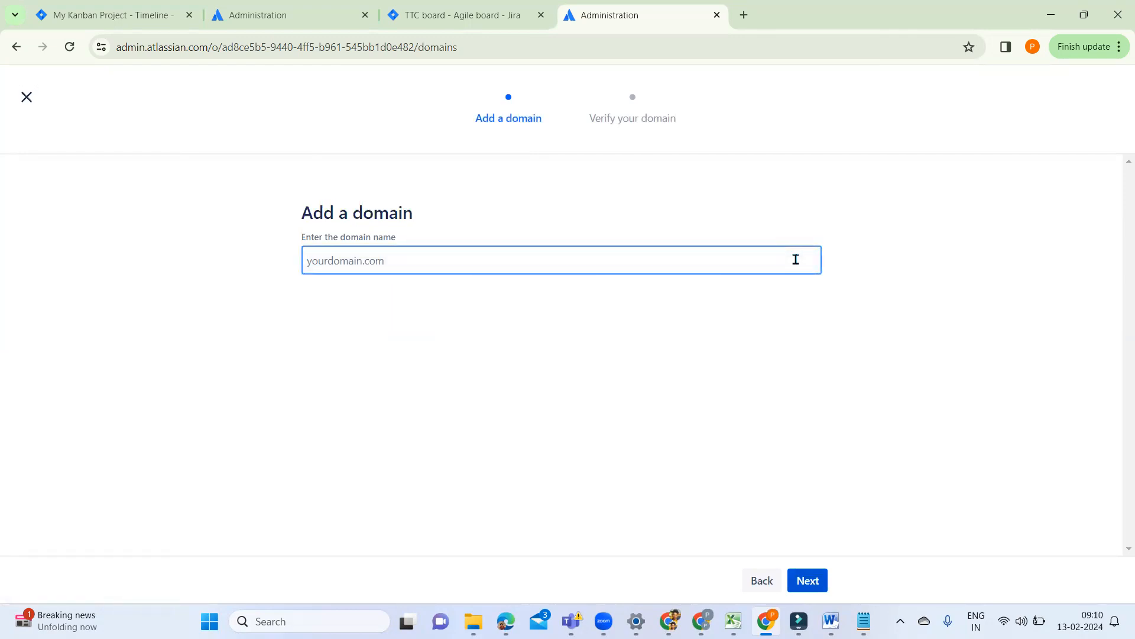
text(pu)
key(BackSpace)
click(98, 21)
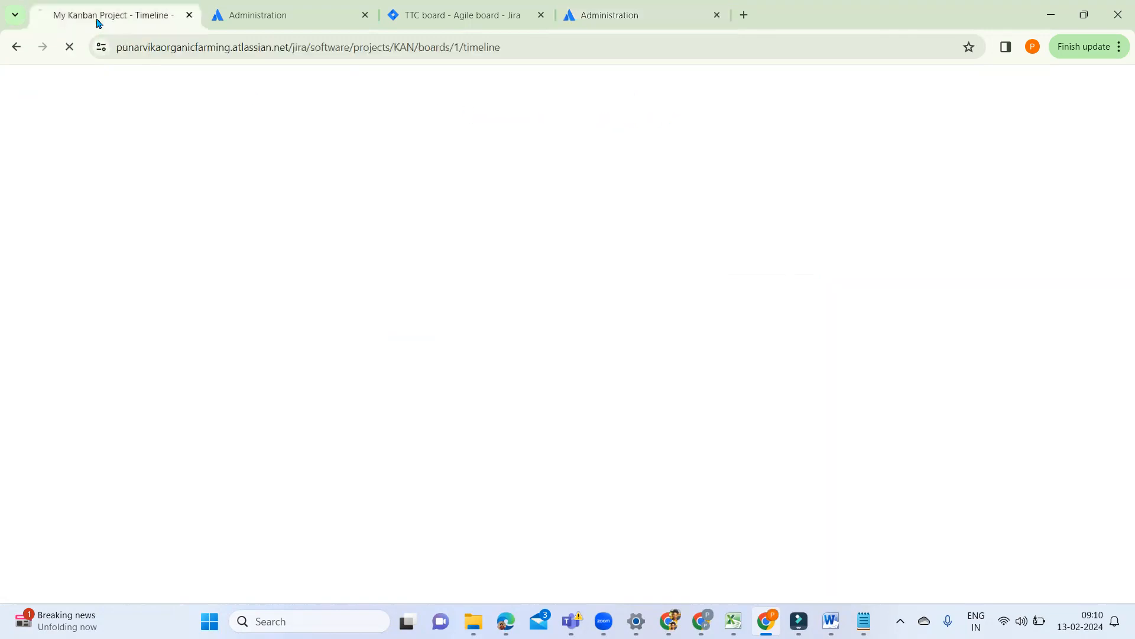
click(209, 52)
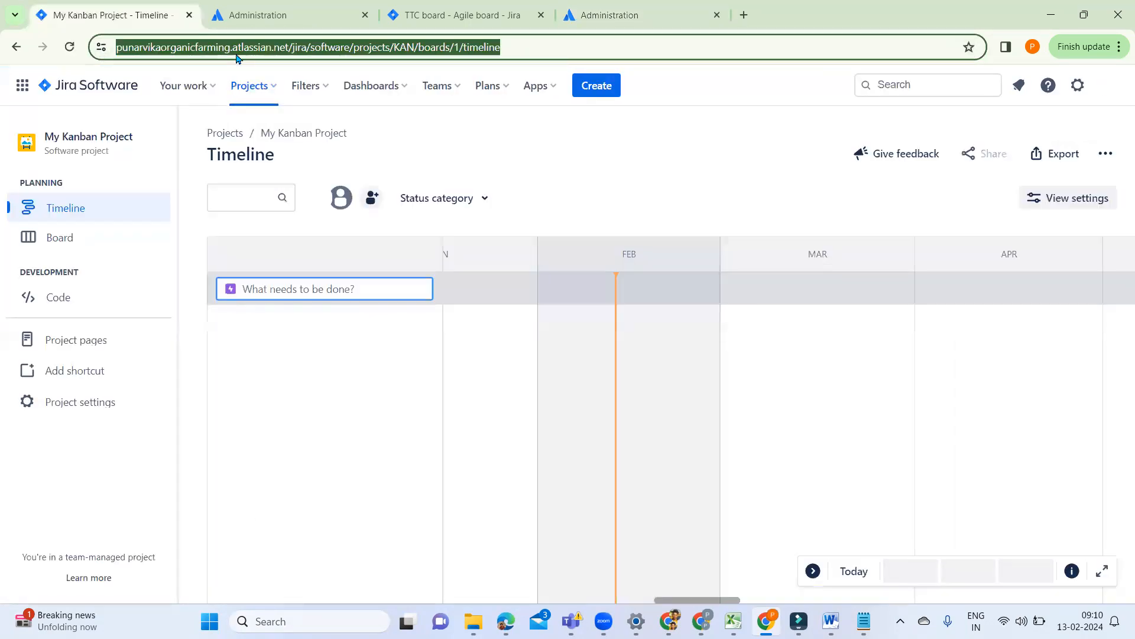
click(237, 52)
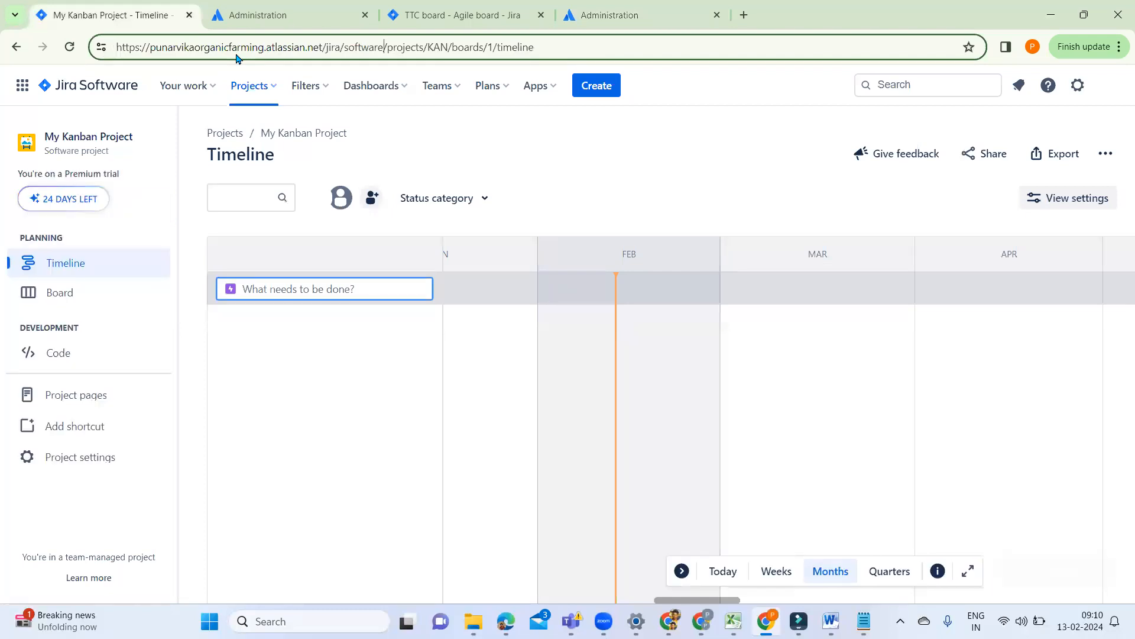
drag(323, 48, 117, 46)
key(ctrl+c)
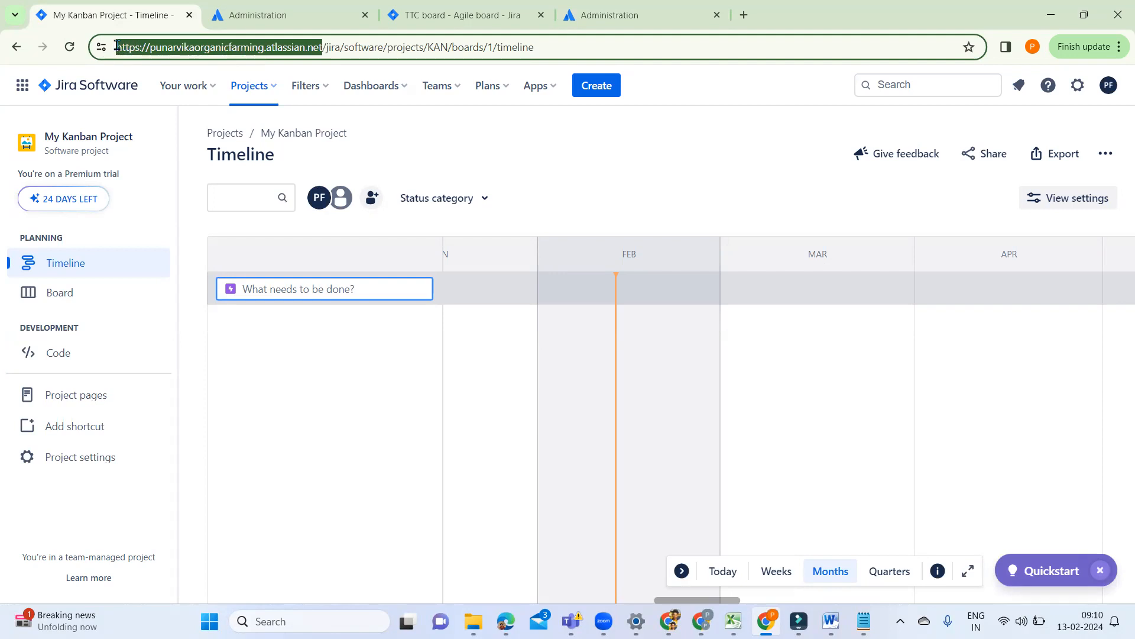
click(1083, 15)
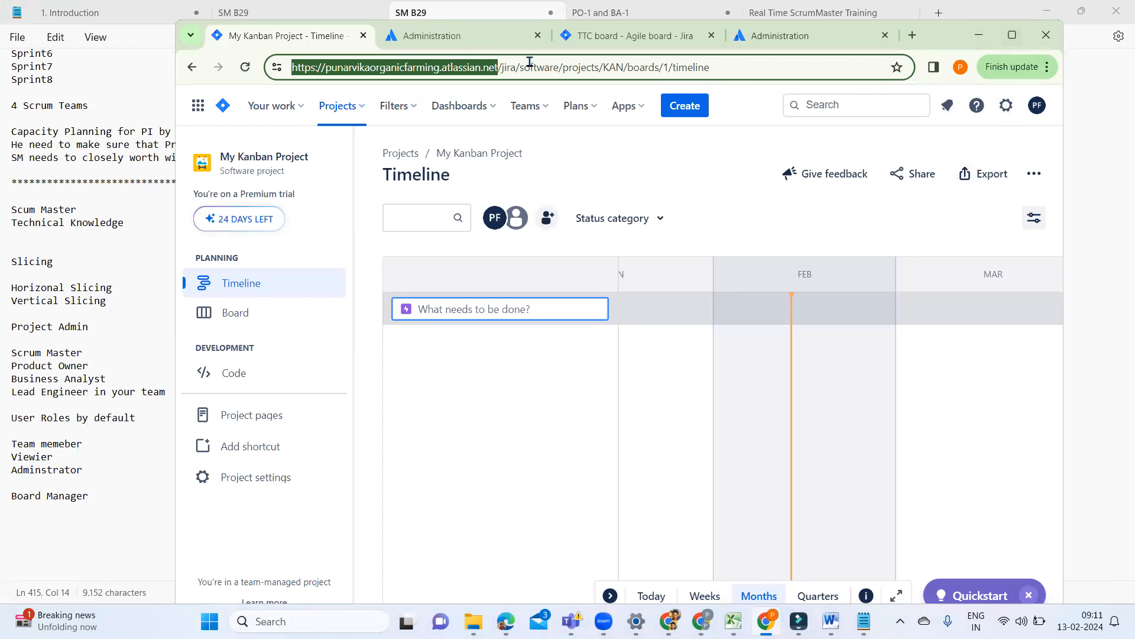
click(1012, 35)
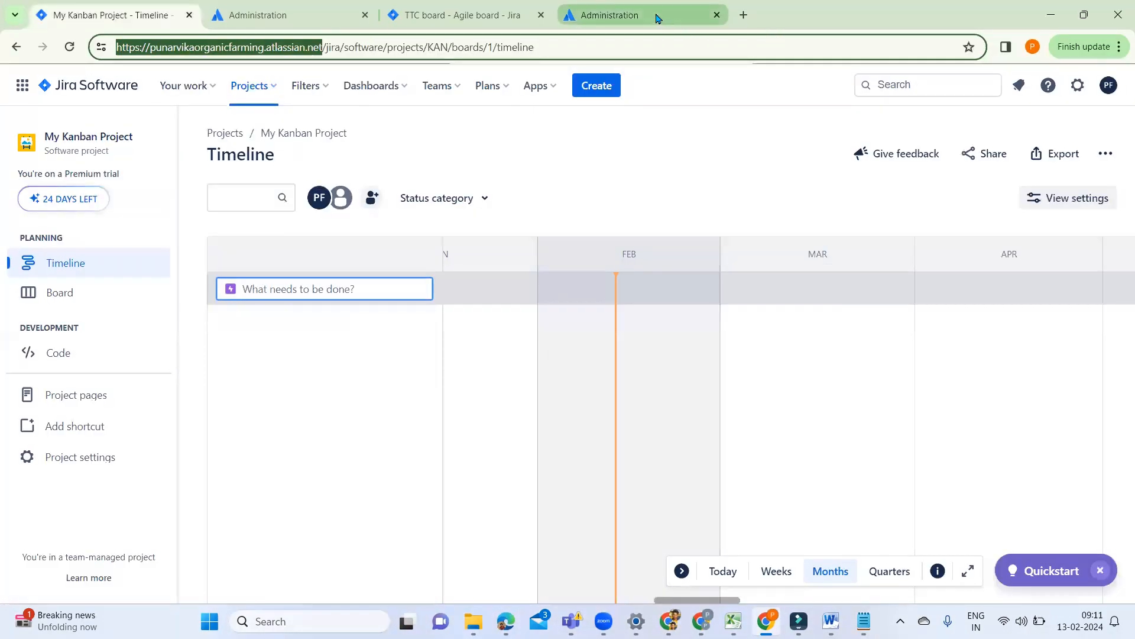
click(674, 24)
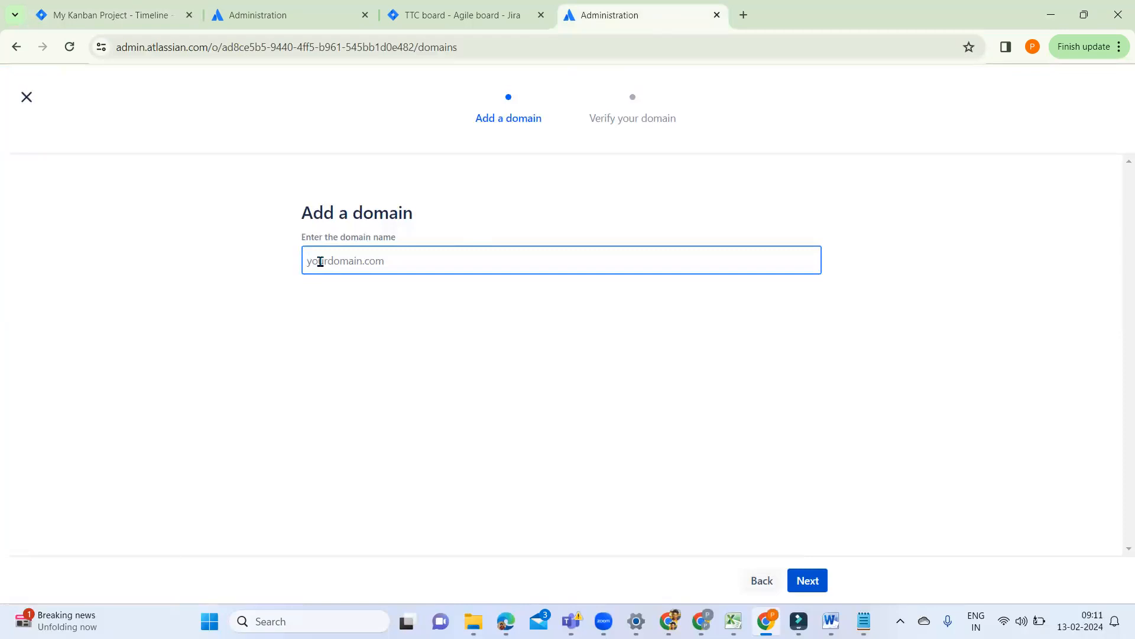
key(ctrl+v)
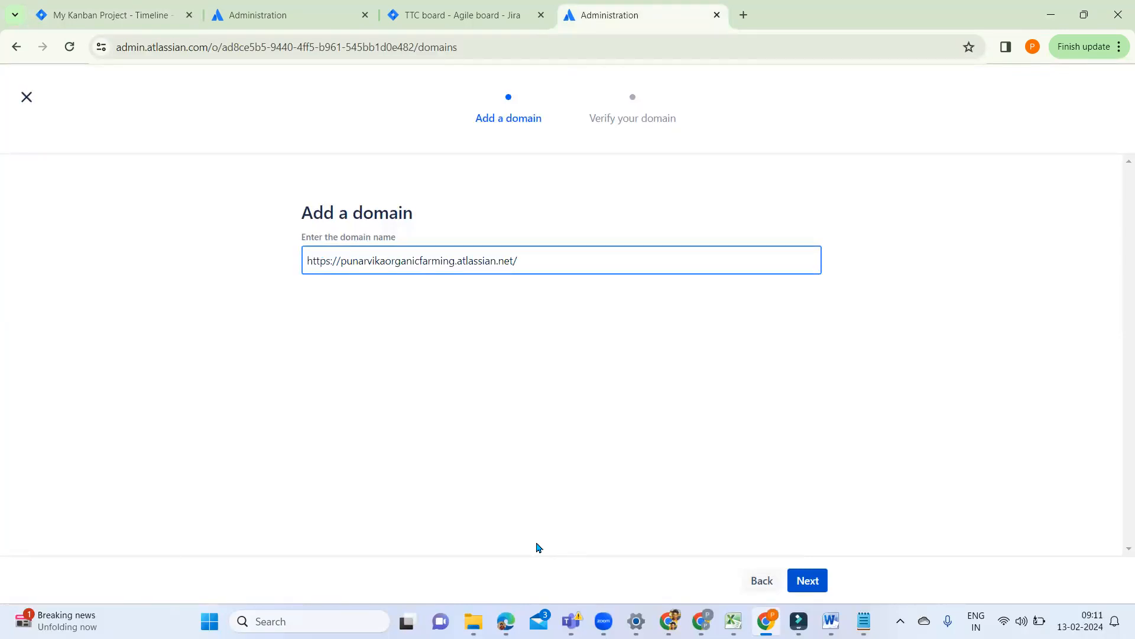
click(815, 580)
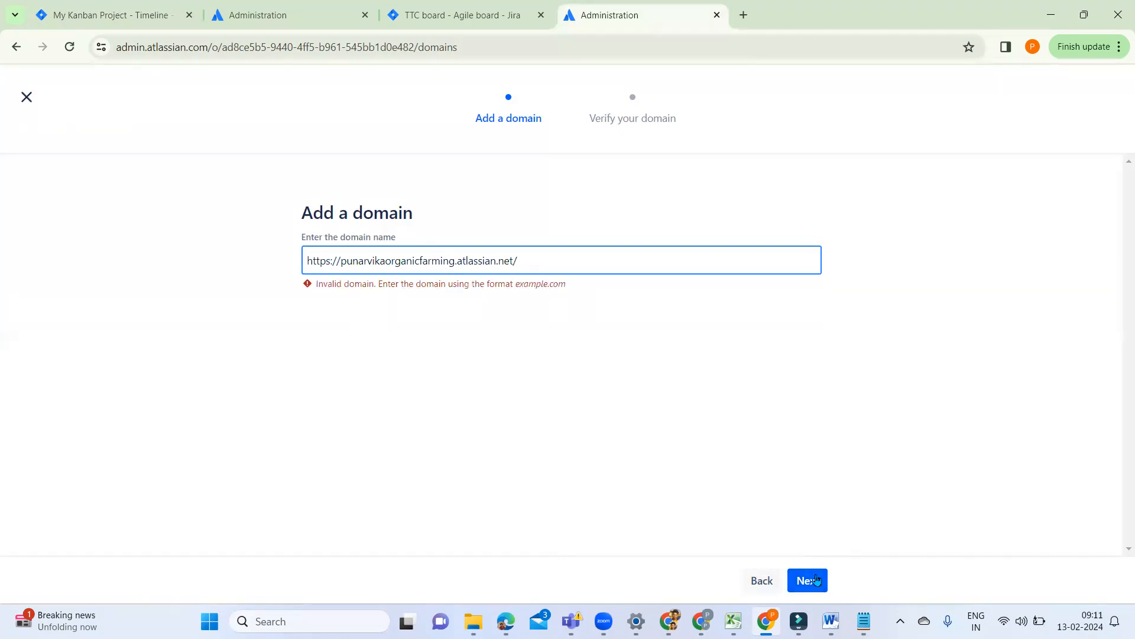
click(622, 113)
click(27, 96)
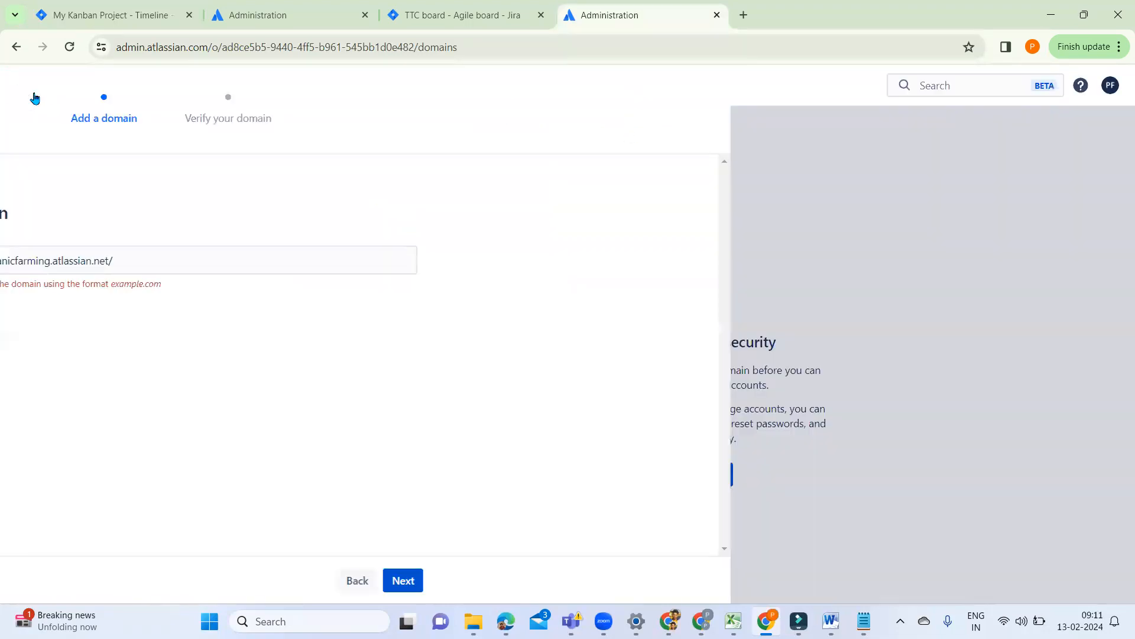
Step: View the API keys, save the organization name "punarvikaorganicfarming" in the organization details, and dismiss the notification
click(43, 195)
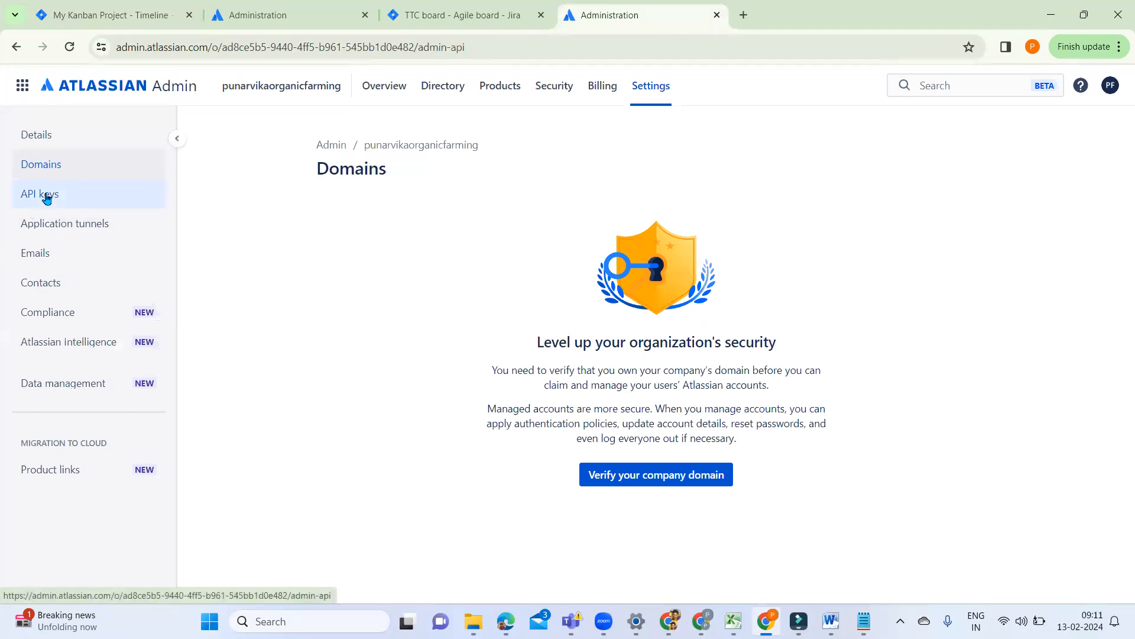
click(45, 131)
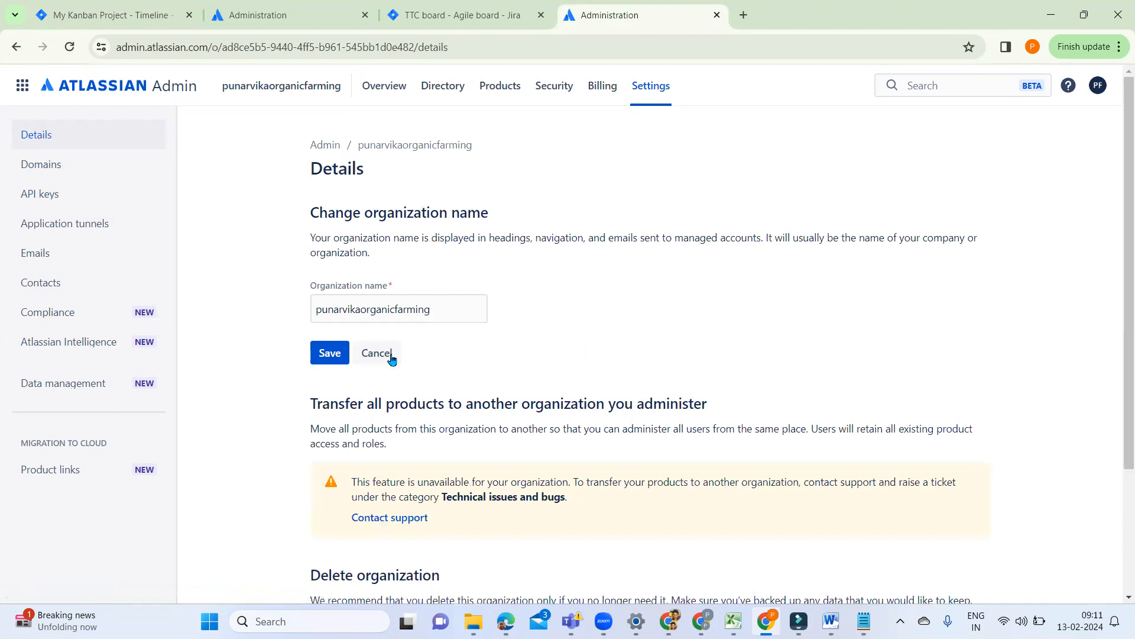
click(326, 359)
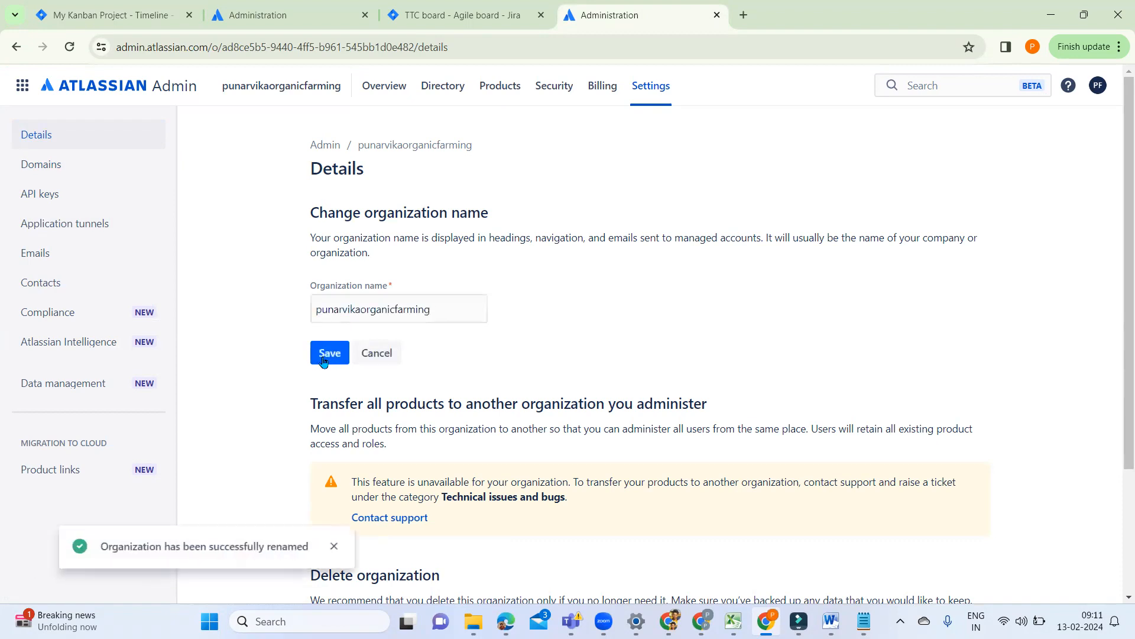
click(336, 544)
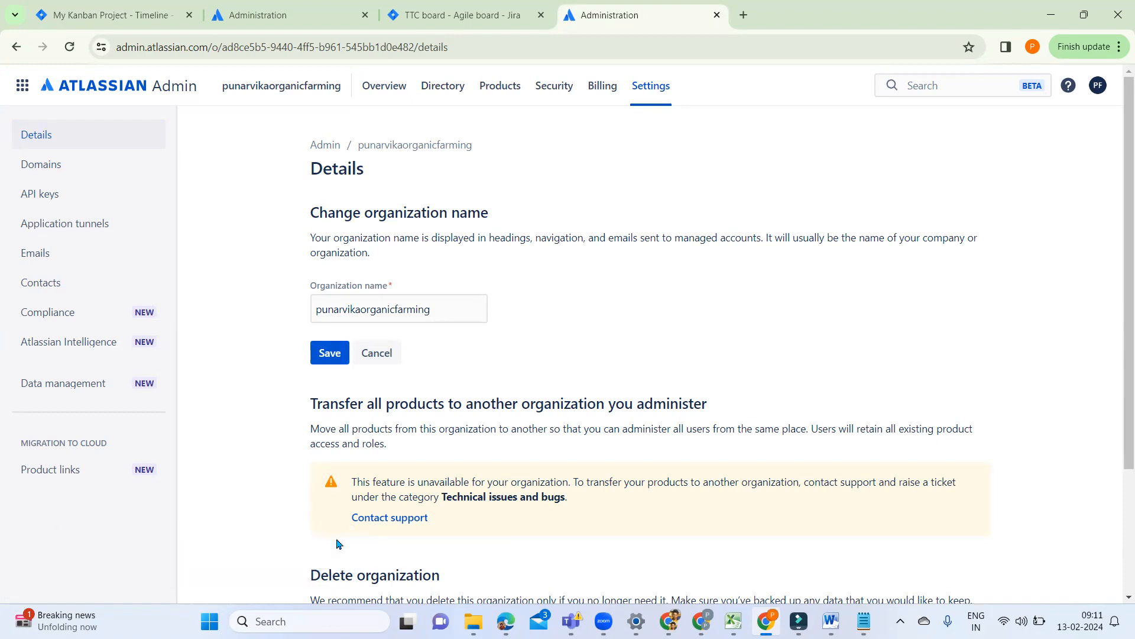
Step: Review the options for transferring products and deleting the organization, and shrink the browser window to reveal the notes behind it
scroll(712, 425, down, 3)
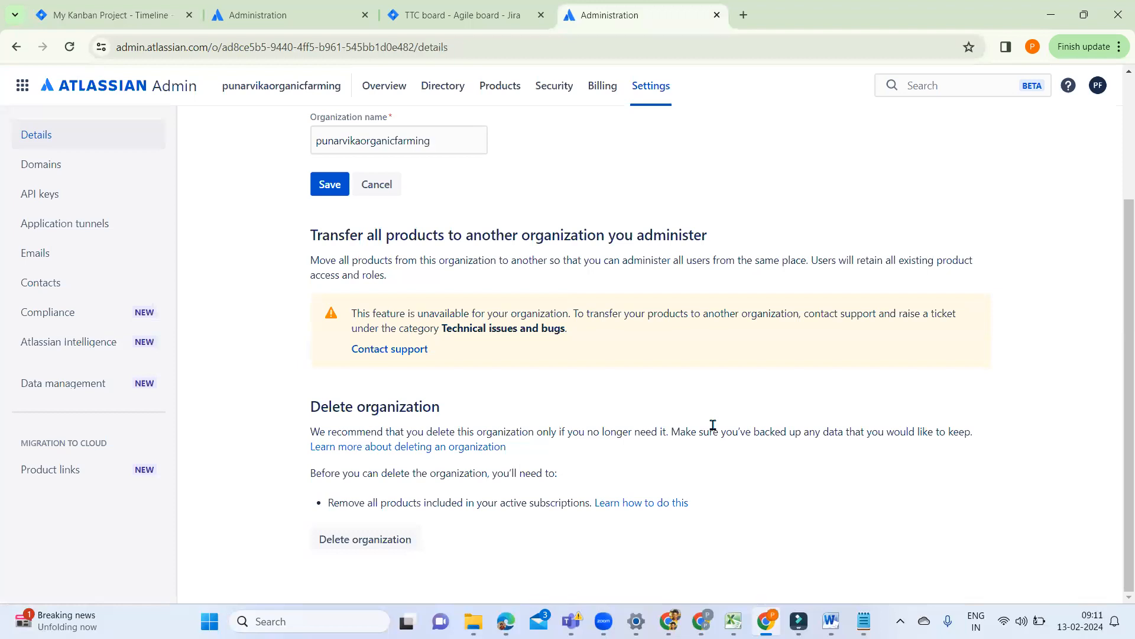
scroll(713, 425, up, 3)
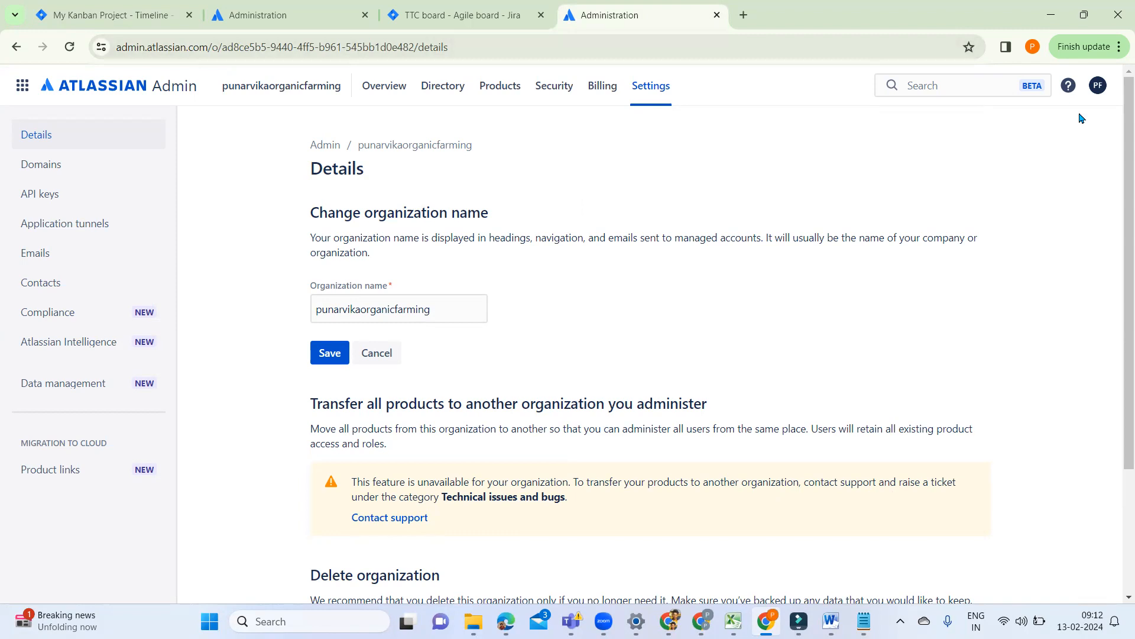
click(1083, 24)
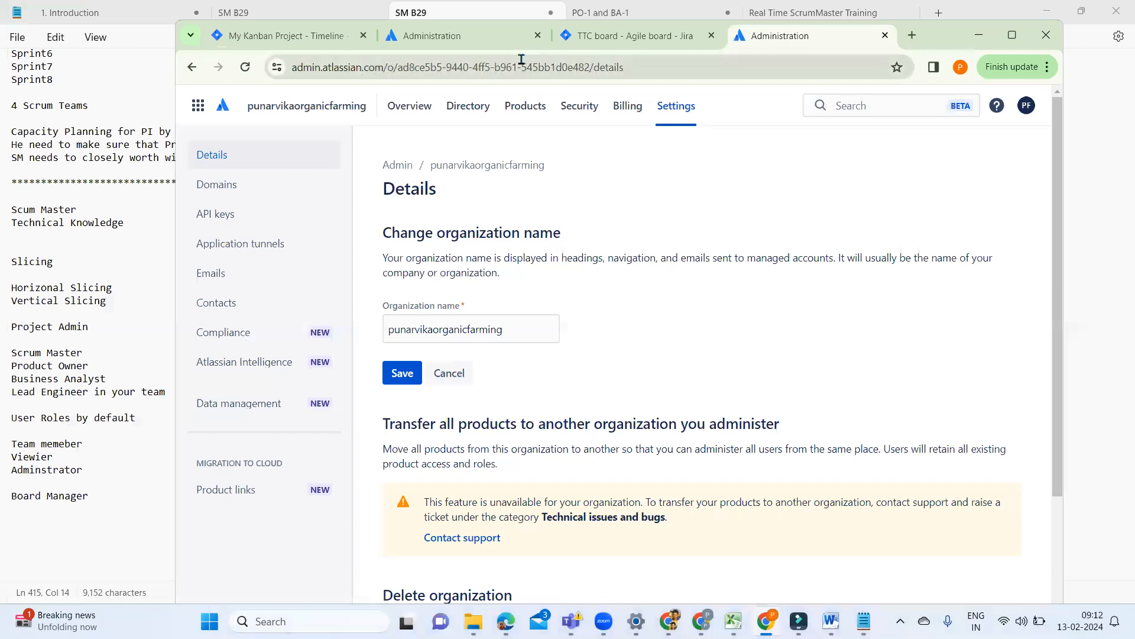
Step: Maximize the browser, close the organization details page, and review the site's access requests and site access settings
click(1011, 35)
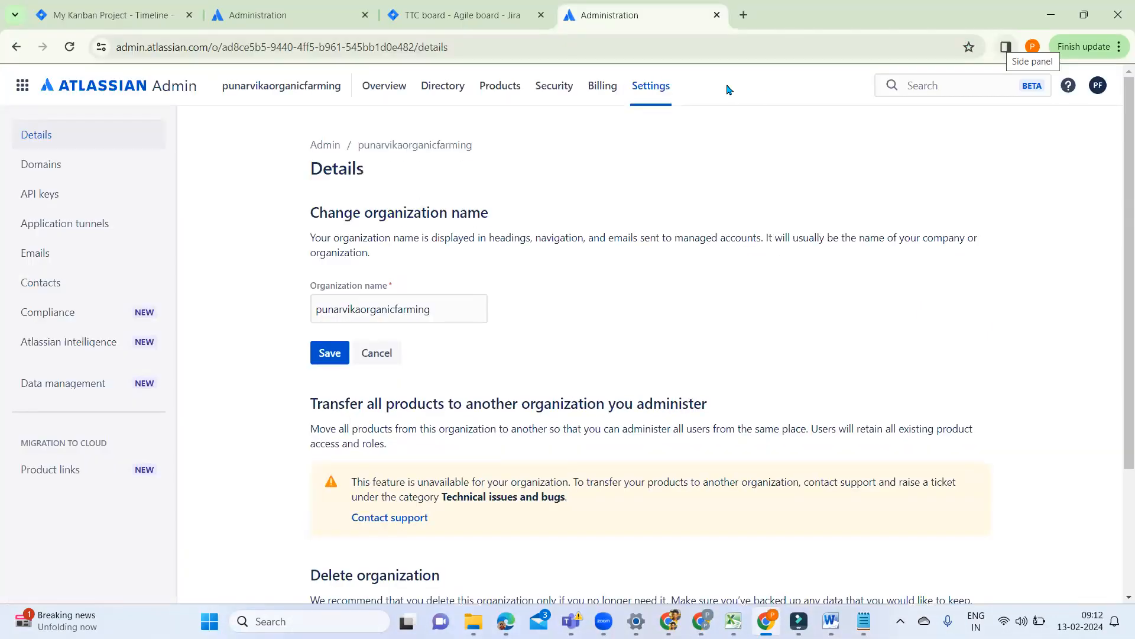
click(717, 16)
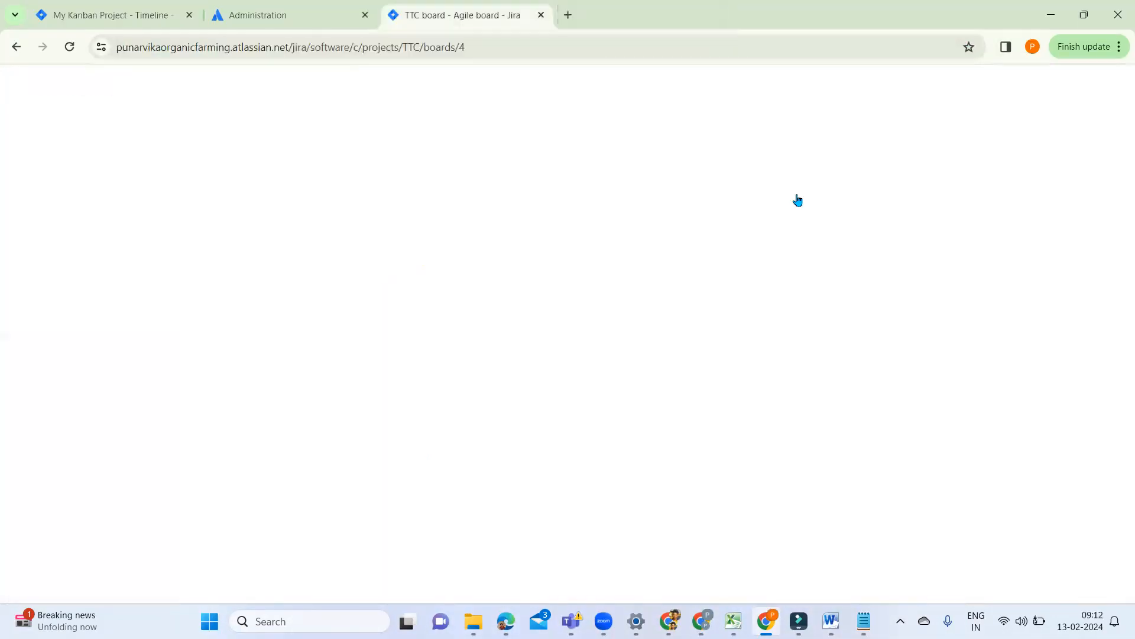
click(280, 24)
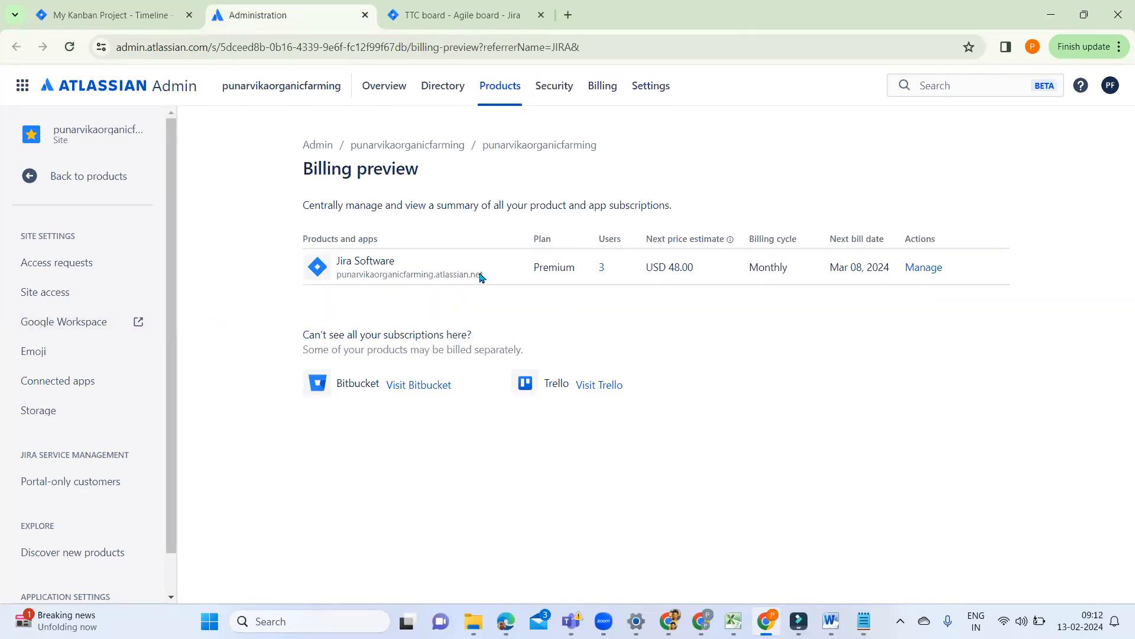
click(104, 270)
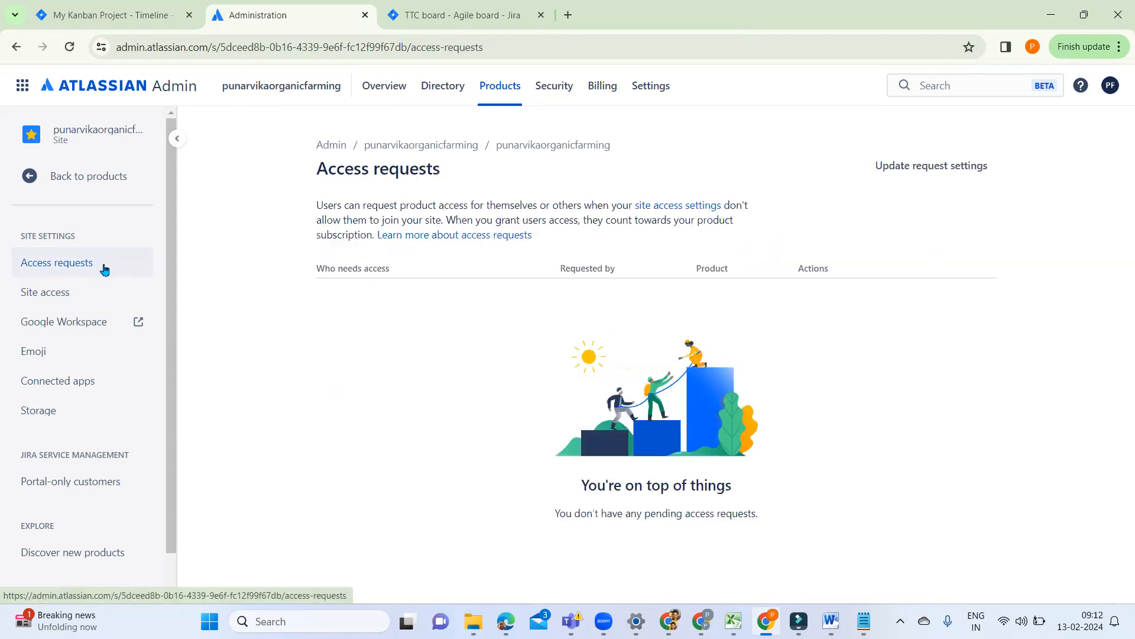
scroll(164, 399, down, 1)
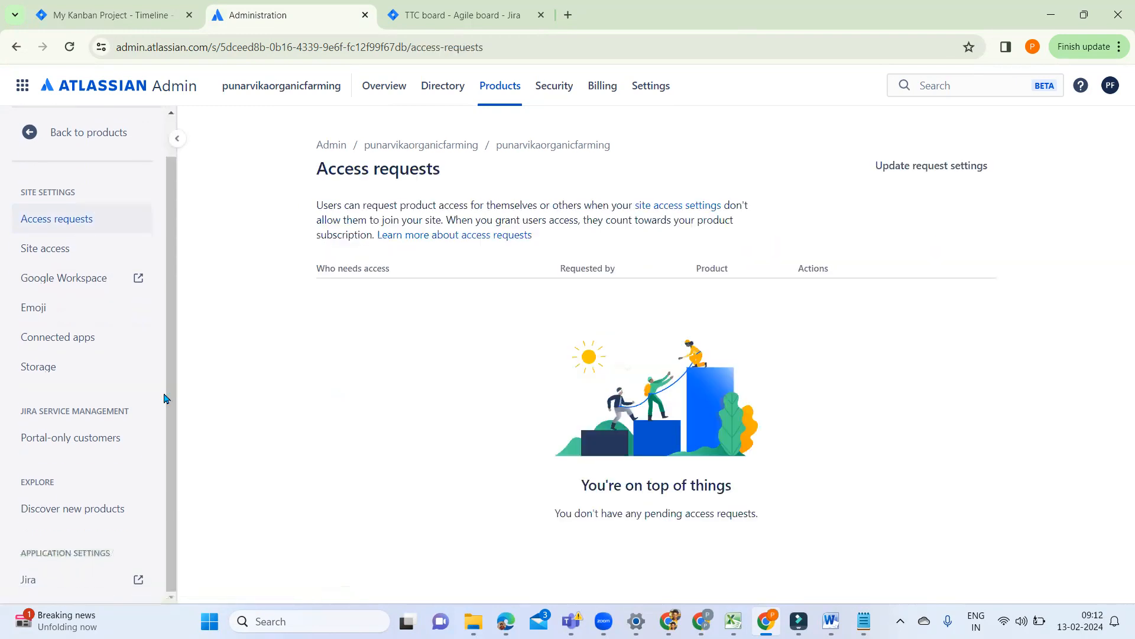
scroll(165, 398, up, 1)
click(60, 295)
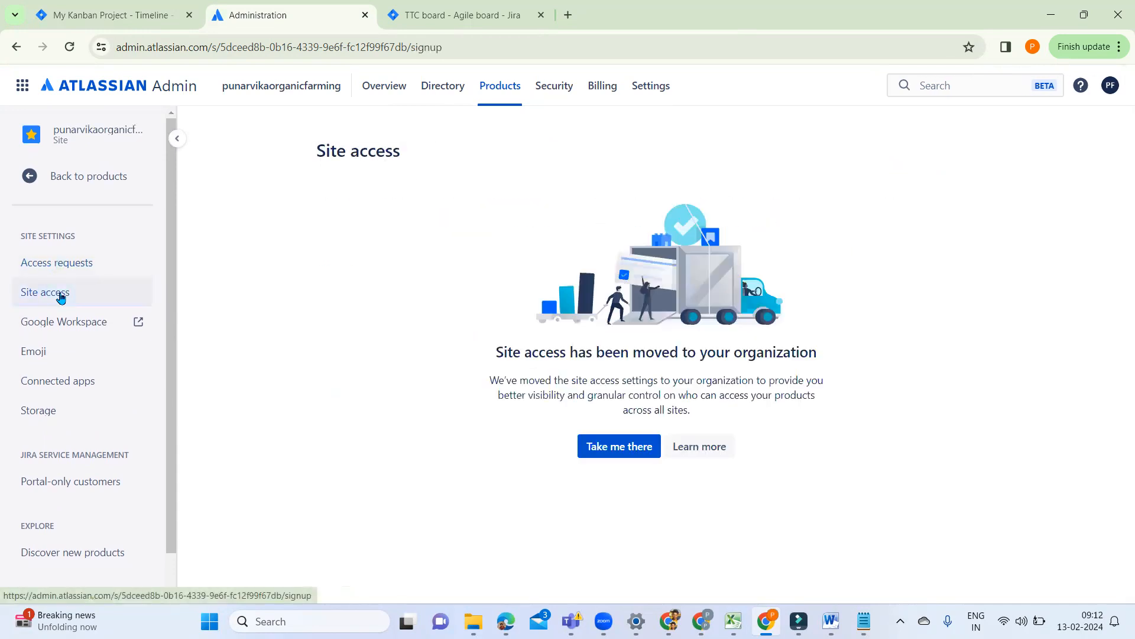
Step: Open the organization's user access settings, skip the introduction tour, and view the Any domain approval options without saving
click(24, 180)
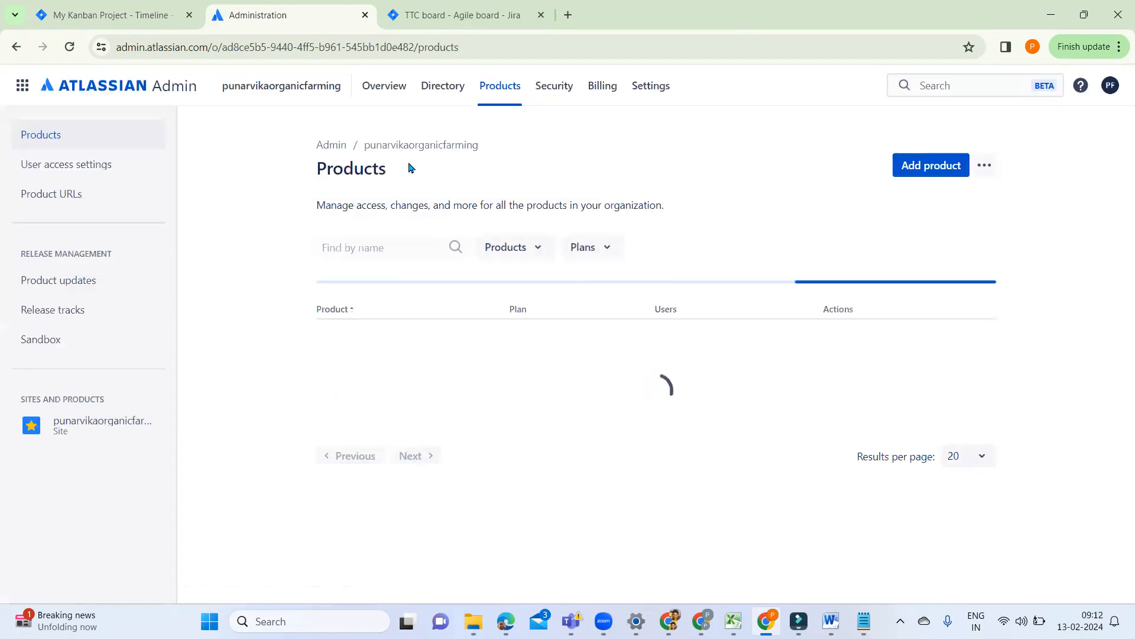
click(90, 169)
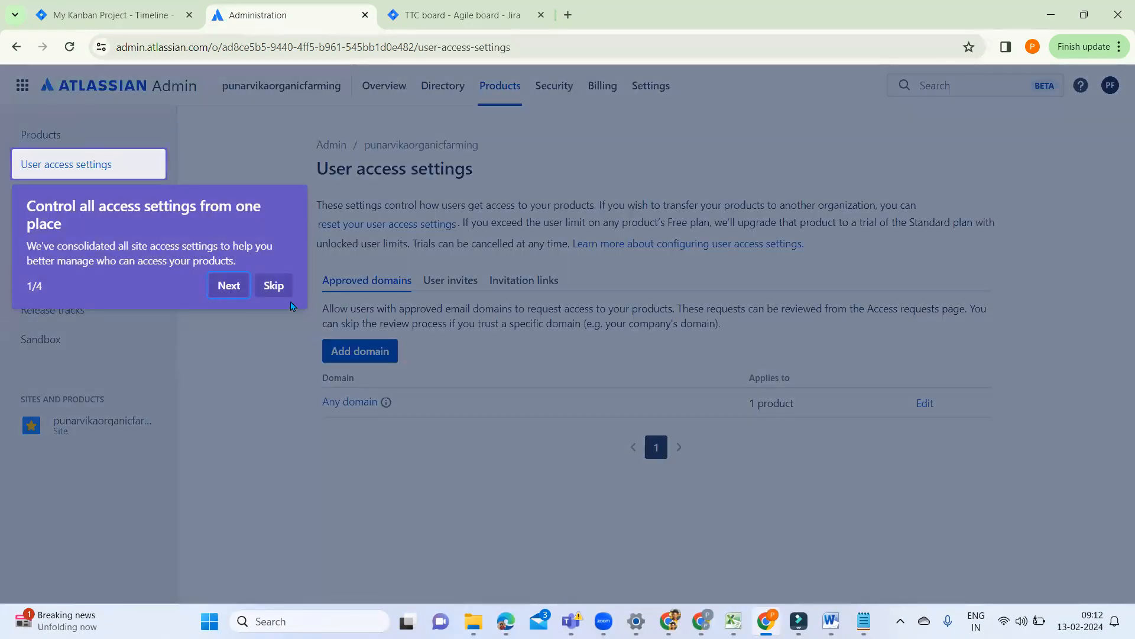
click(283, 289)
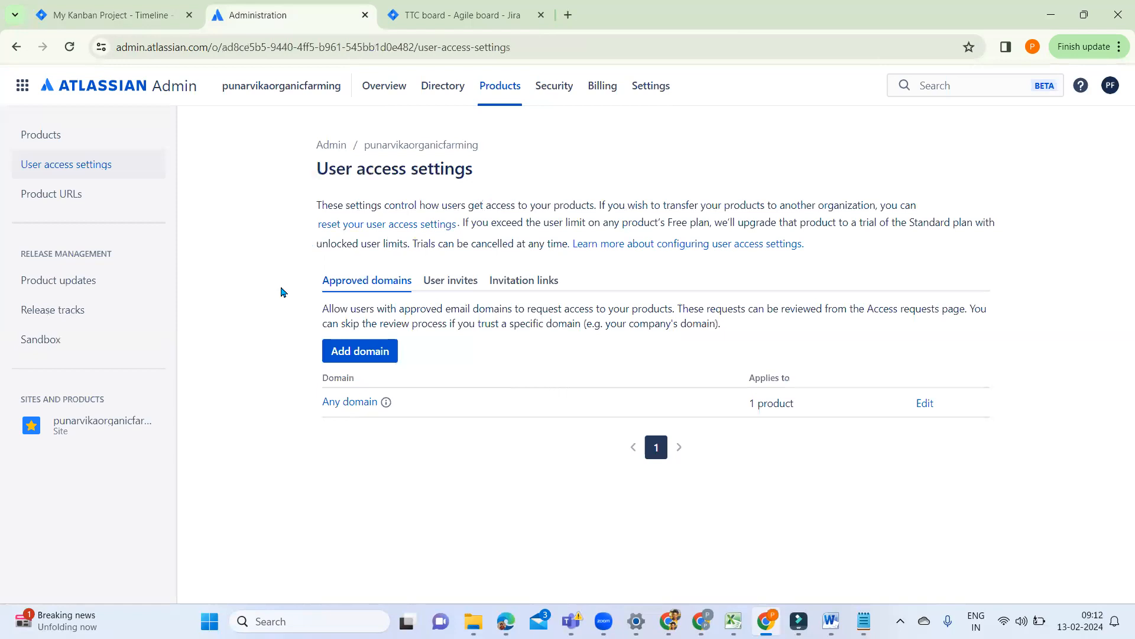
click(347, 404)
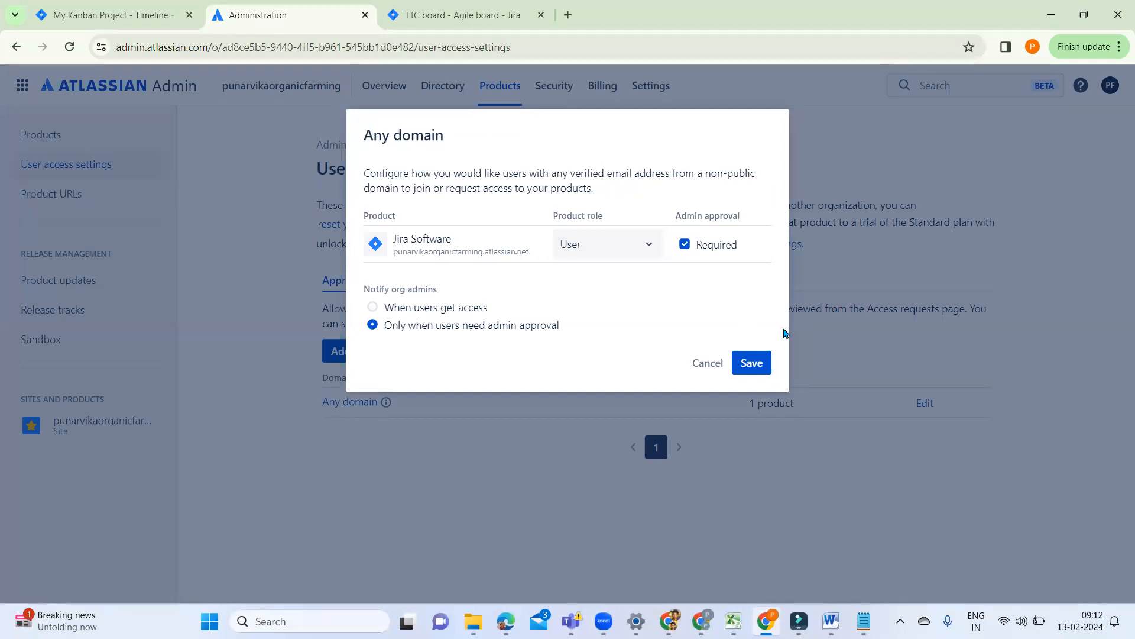
click(706, 362)
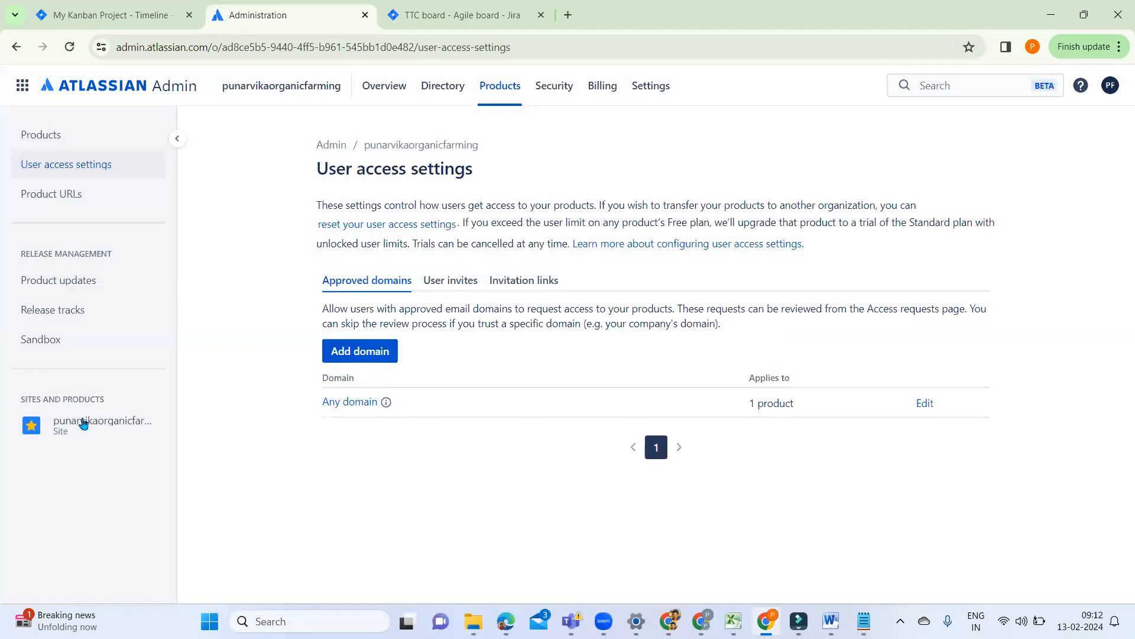
Step: Return to the punarvikaorganicfarming site and look over its list of site settings
click(84, 426)
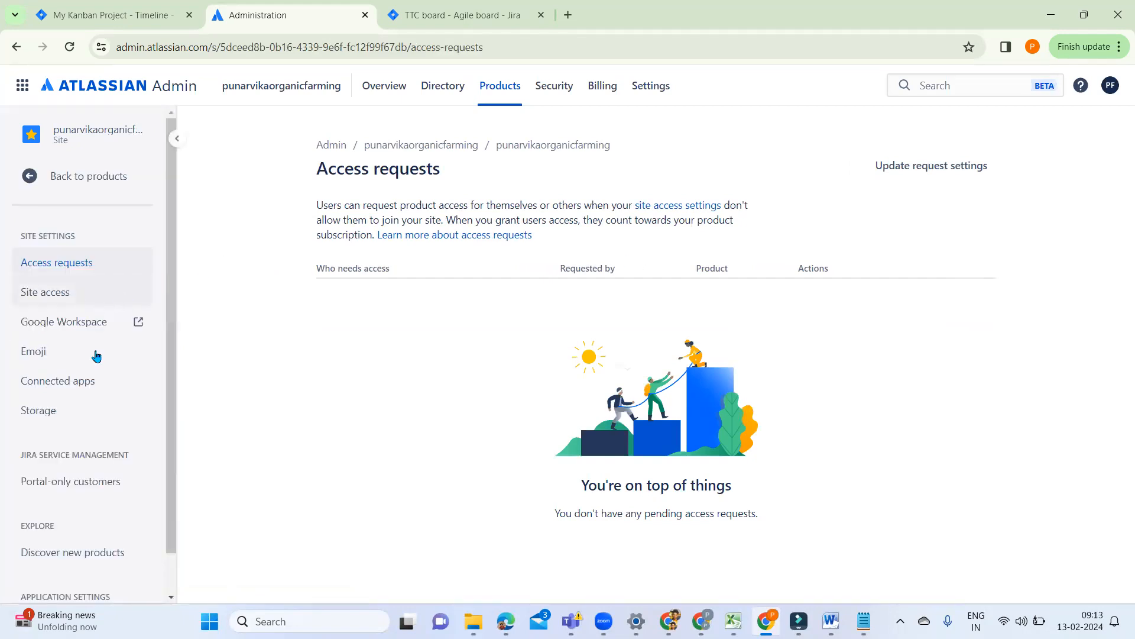
scroll(119, 436, down, 1)
scroll(116, 439, up, 1)
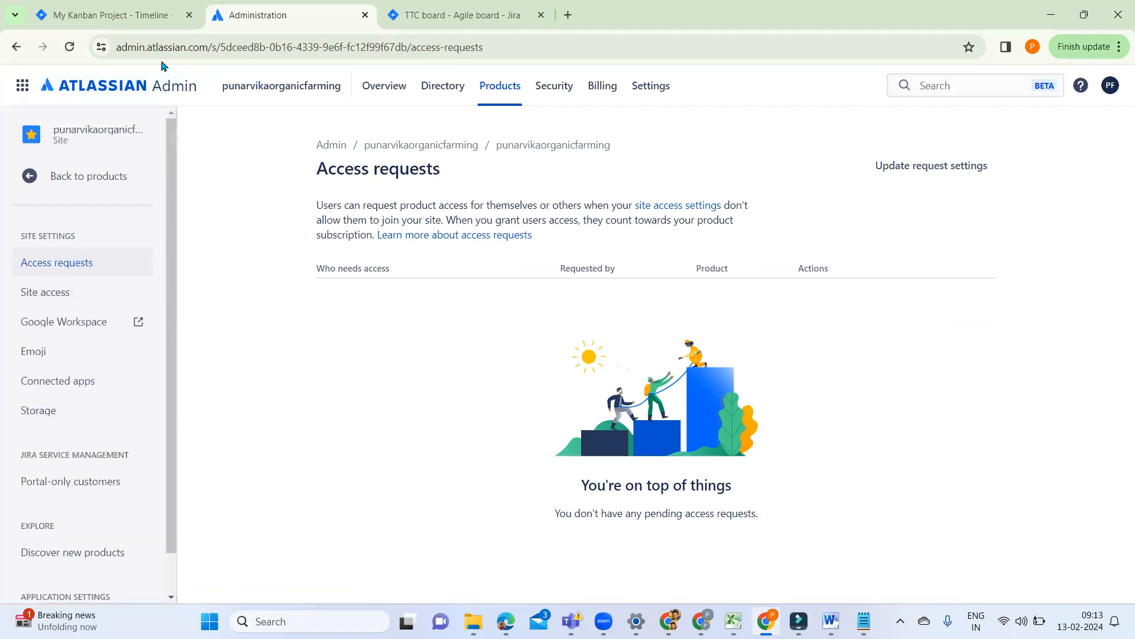
Step: Go to My Kanban Project and view the access page in its project settings
click(139, 18)
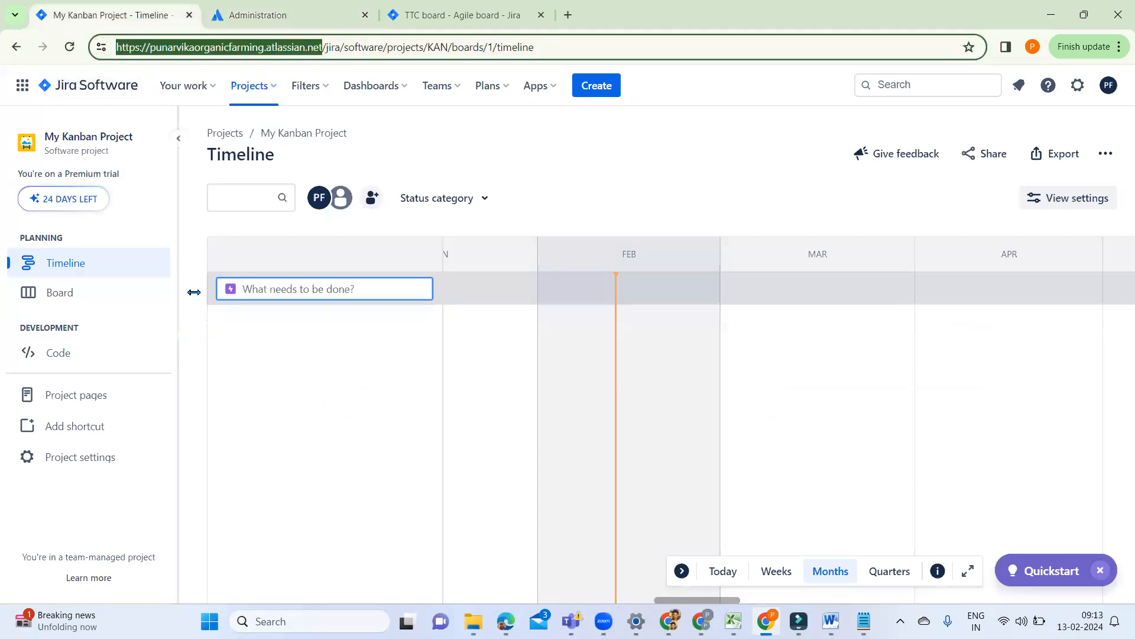
click(72, 458)
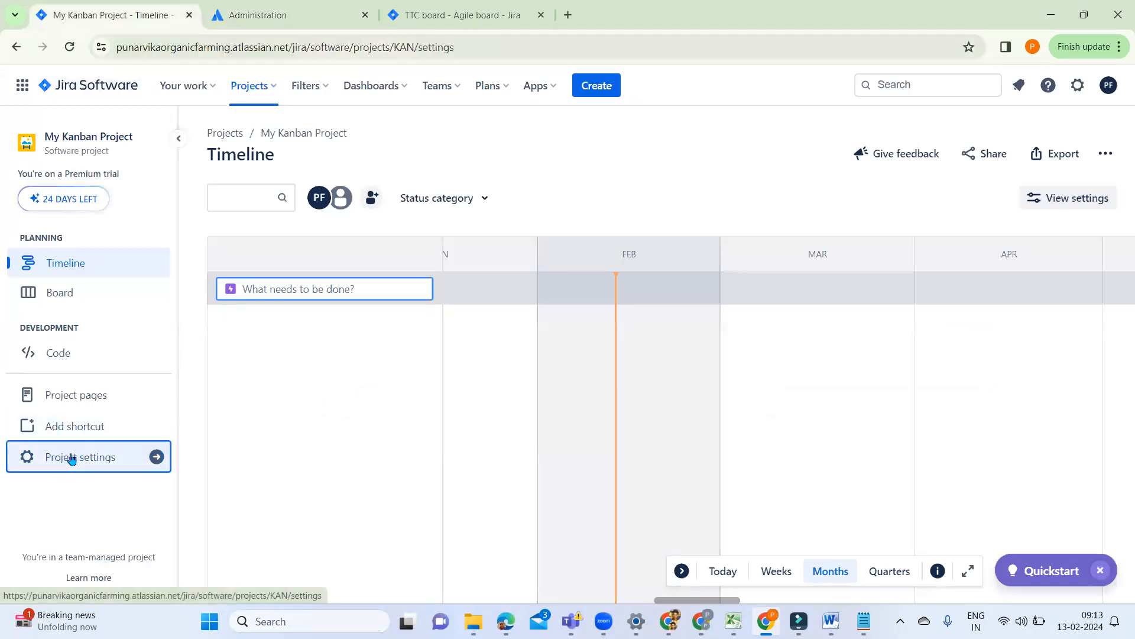
click(59, 313)
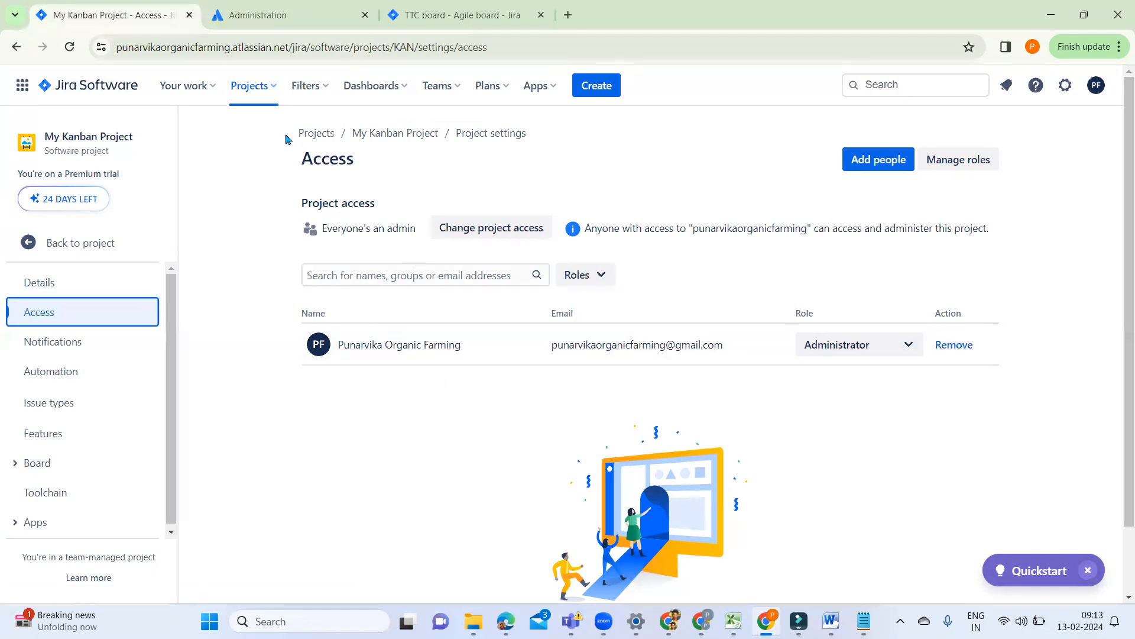
Step: Switch to the Time Tracking C (TTC) project and open Atlassian user management from the Jira settings
click(264, 90)
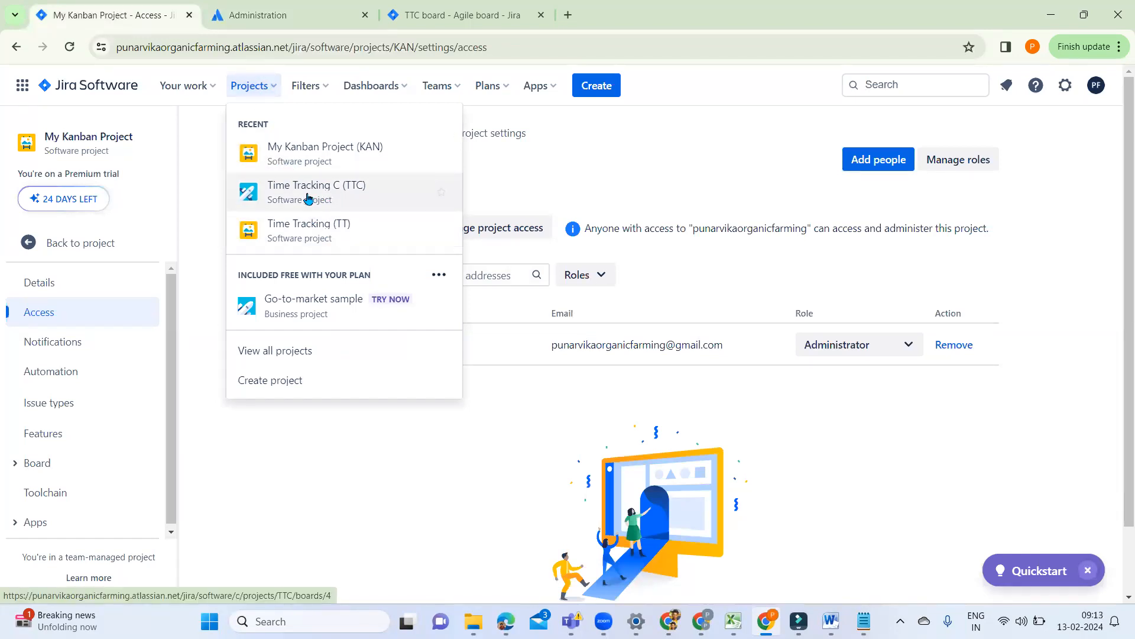
click(305, 197)
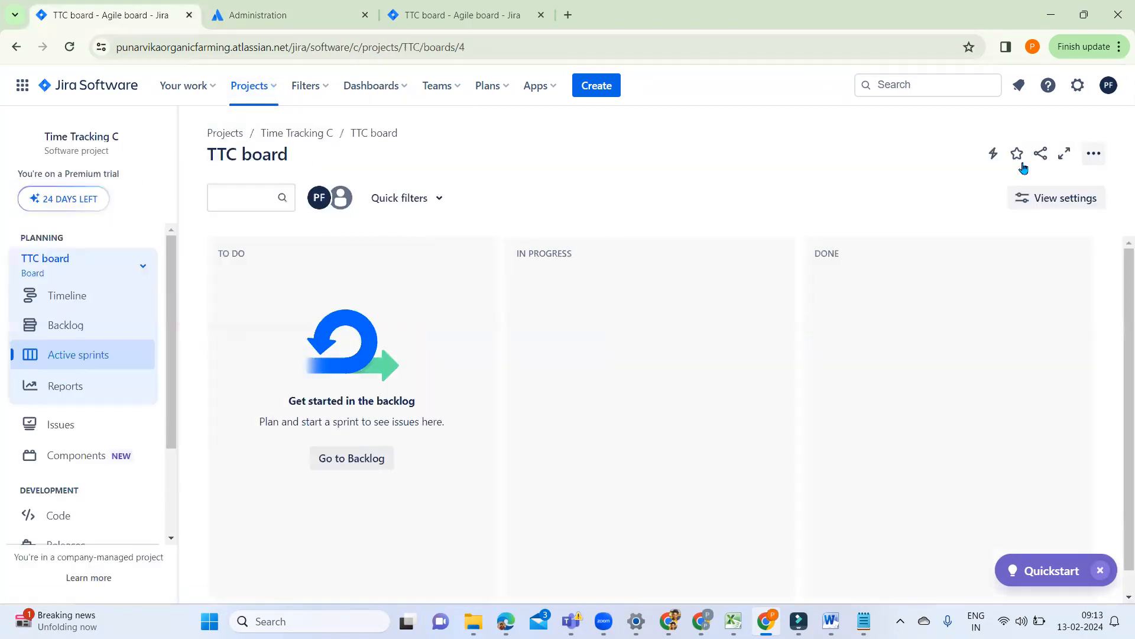
click(1077, 85)
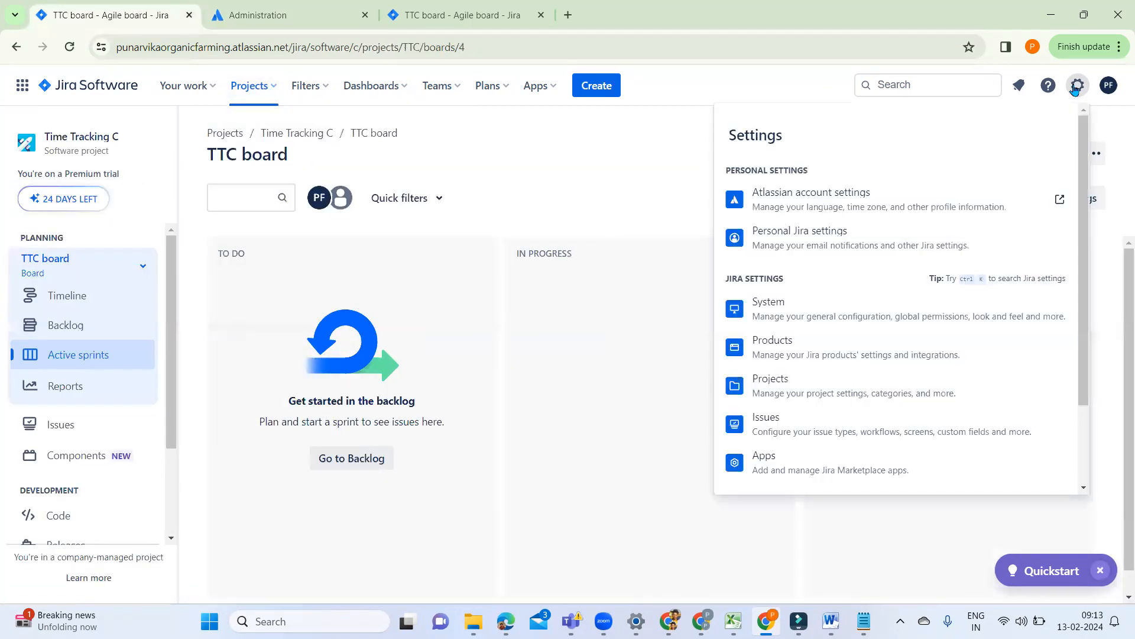
scroll(865, 441, down, 2)
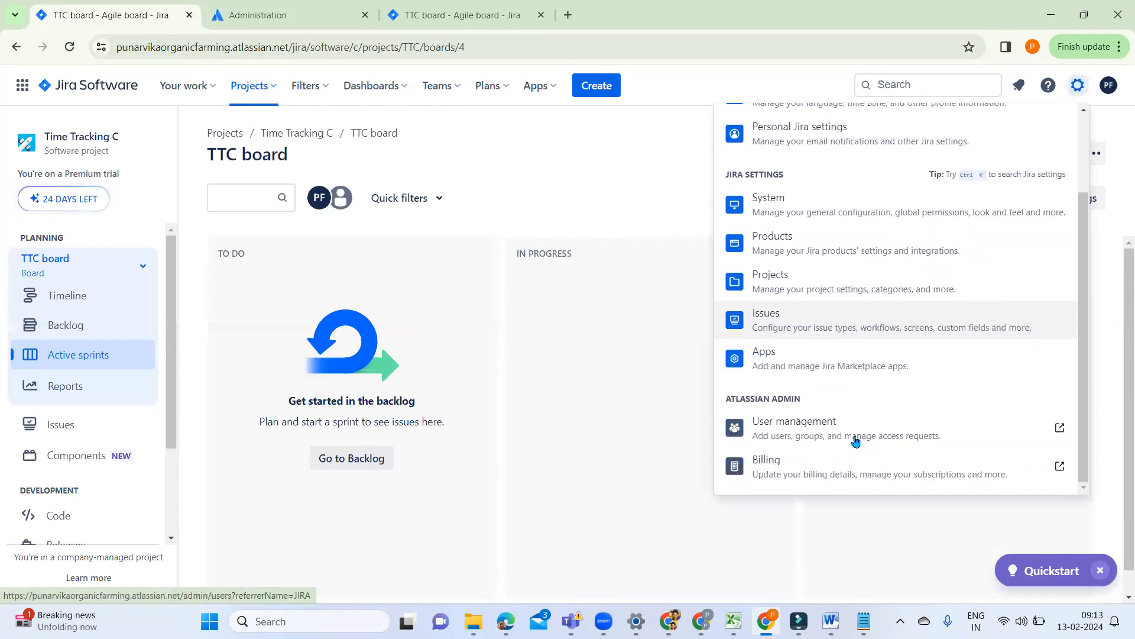
click(804, 432)
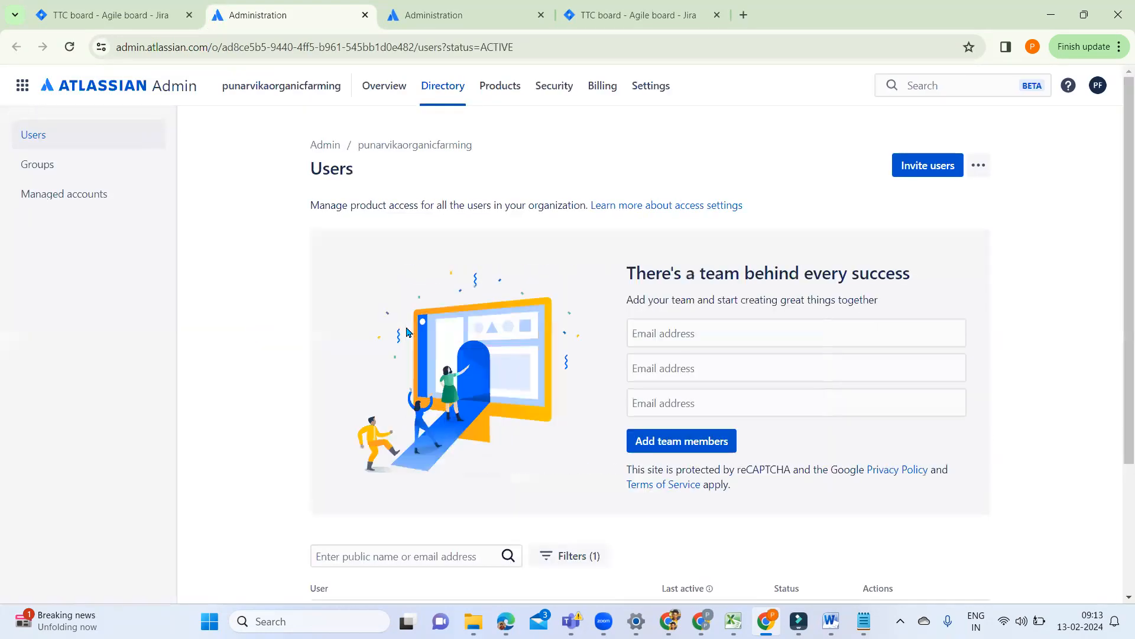
Step: View the additional actions available for the first invited user in the users list, and return to the TTC board
scroll(769, 281, down, 3)
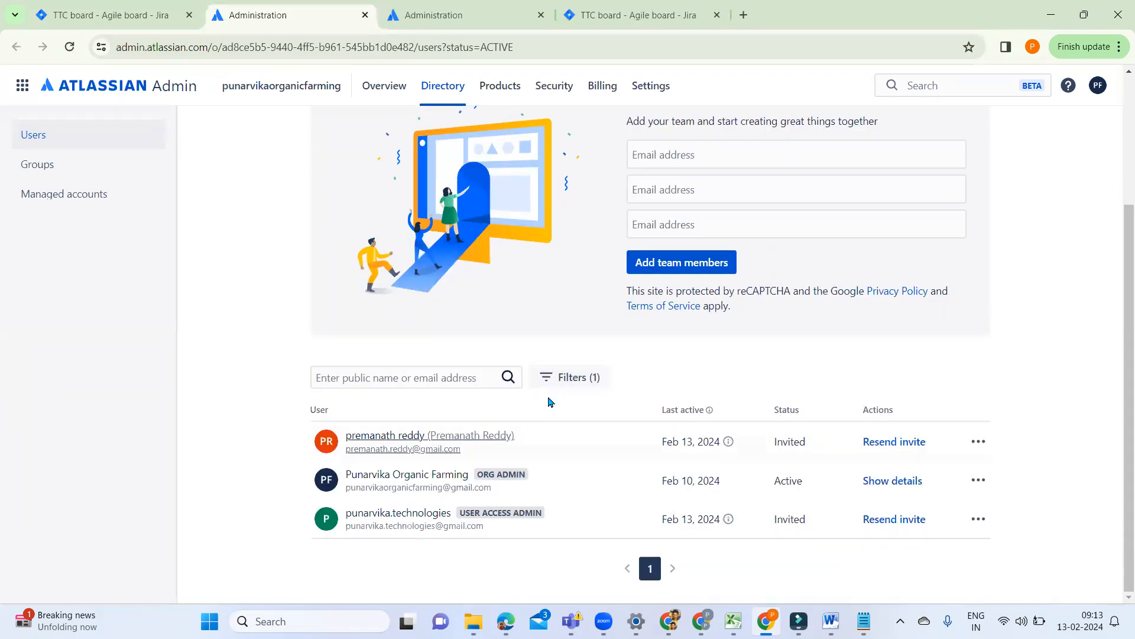
click(979, 443)
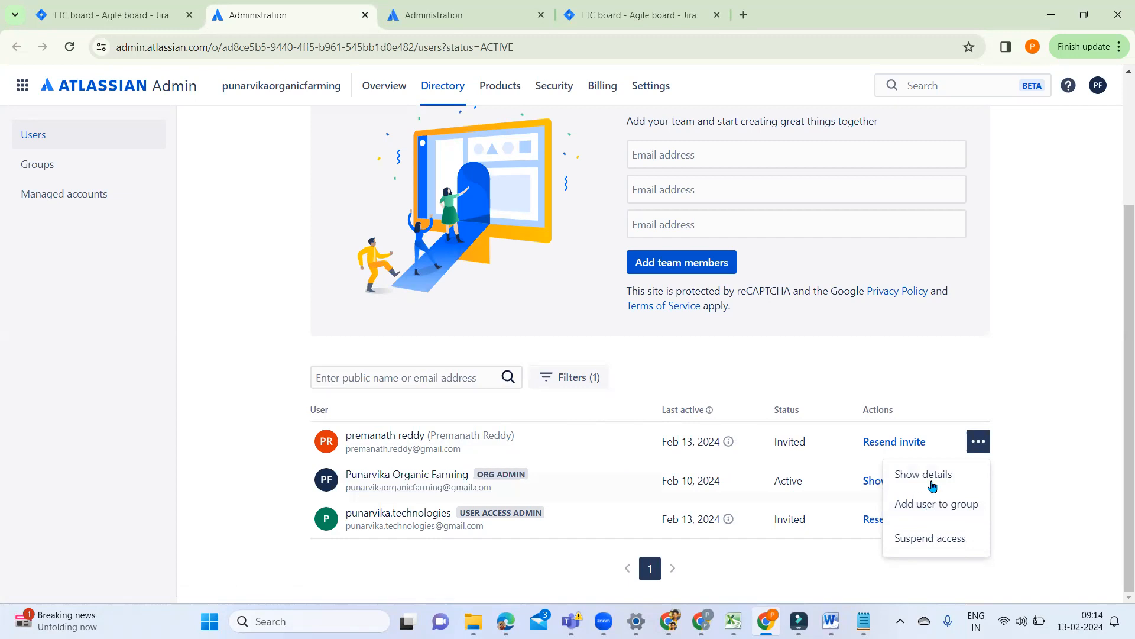
click(1068, 455)
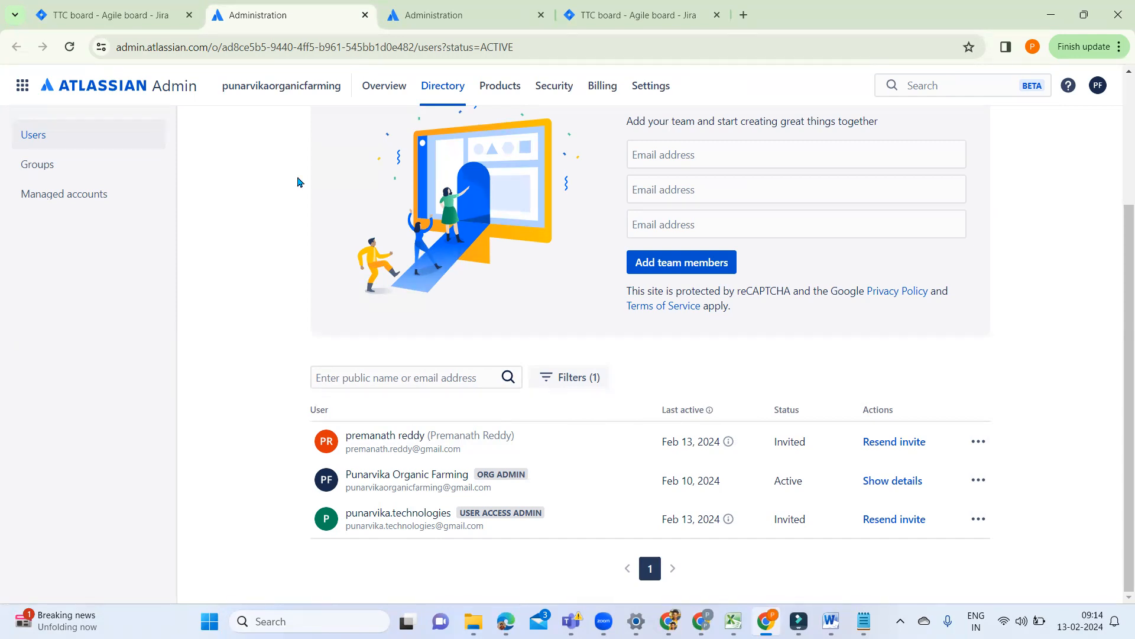
click(152, 24)
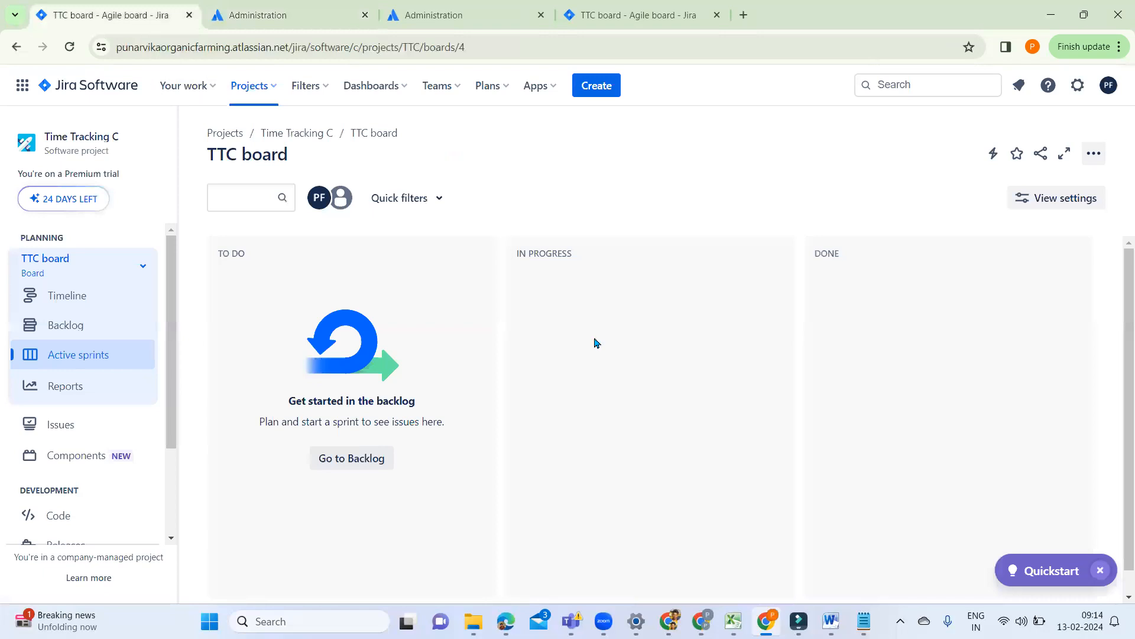